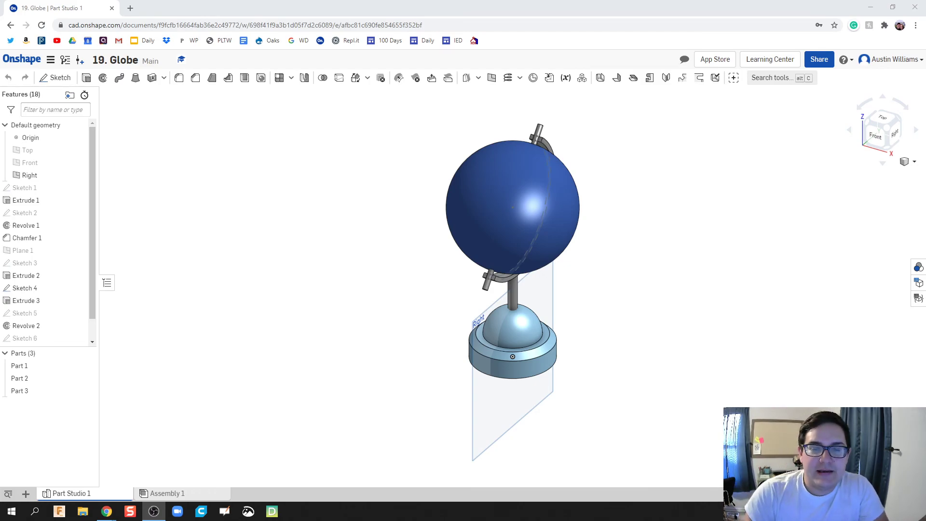
Inspect the globe model from the side and left, then return to the isometric view
right_drag(400, 276, 460, 303)
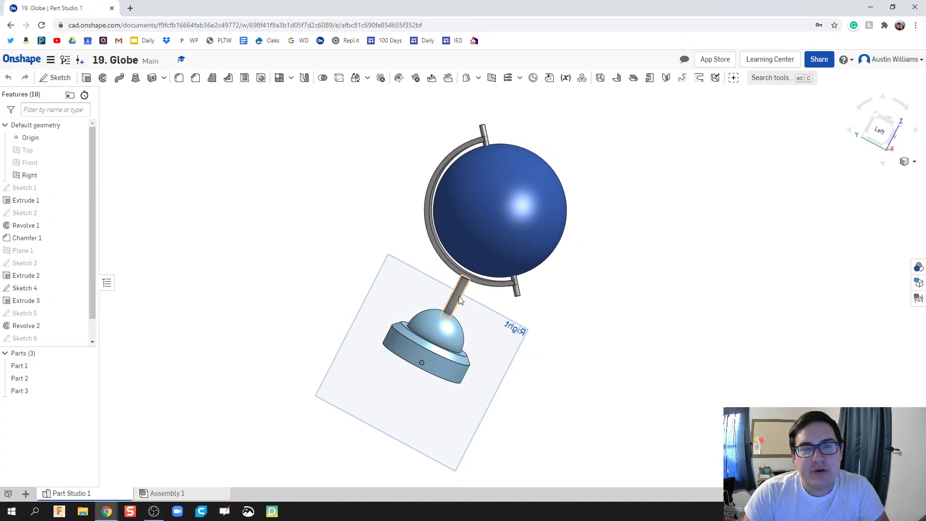
middle_drag(316, 314, 287, 309)
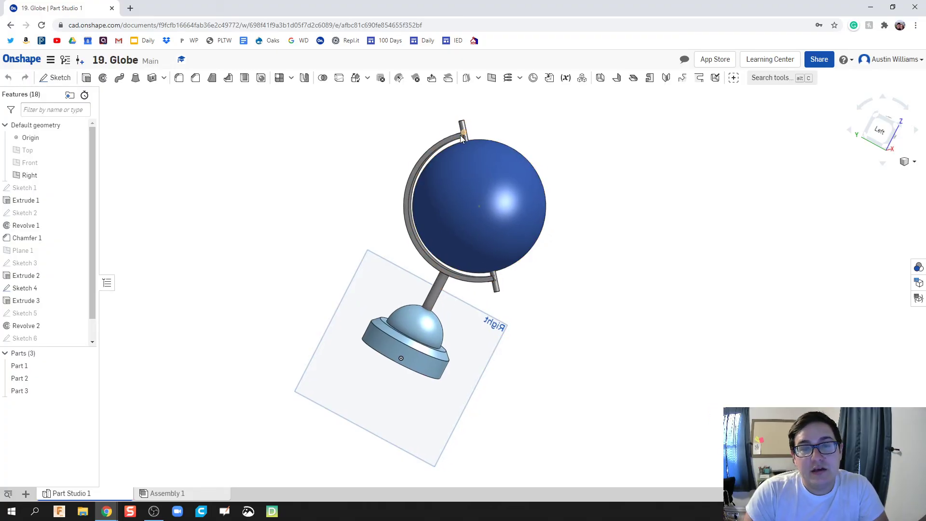
click(877, 129)
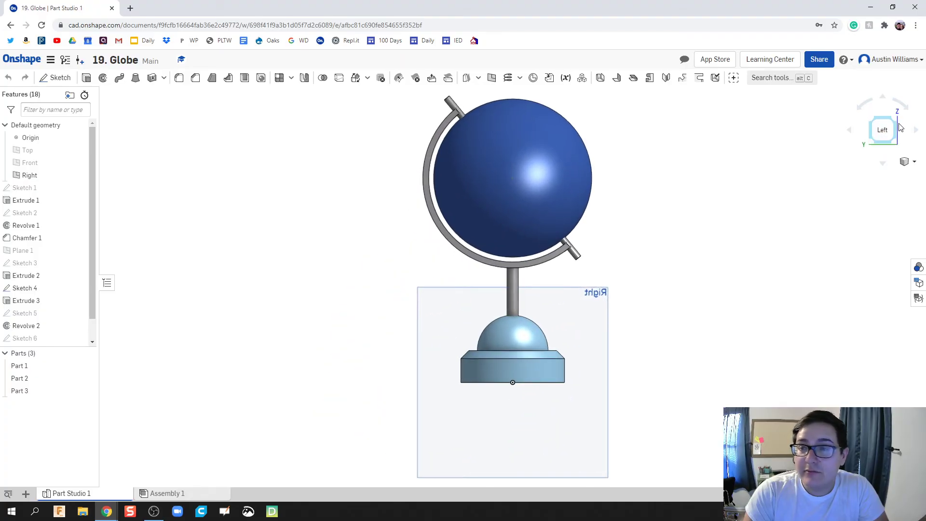
click(894, 121)
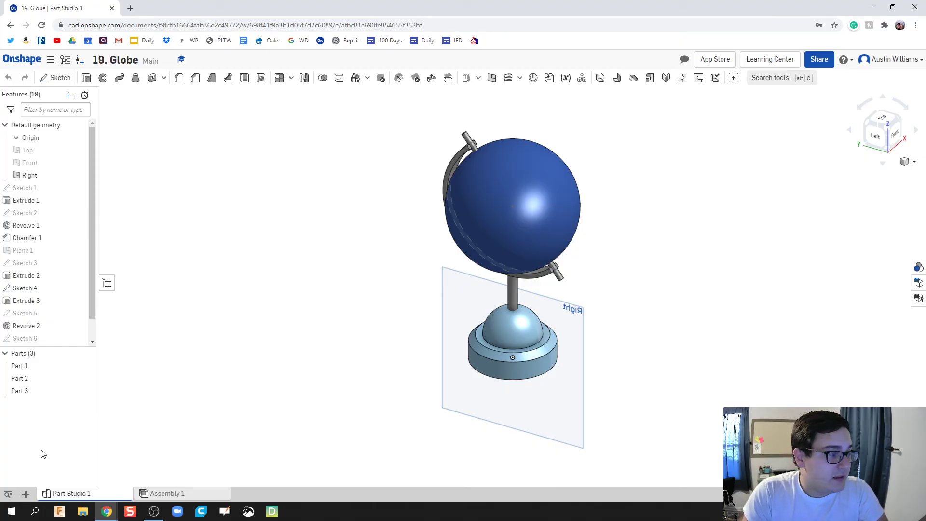
Add a new empty Part Studio 2 and switch to it after checking Part Studio 1
click(26, 495)
click(62, 424)
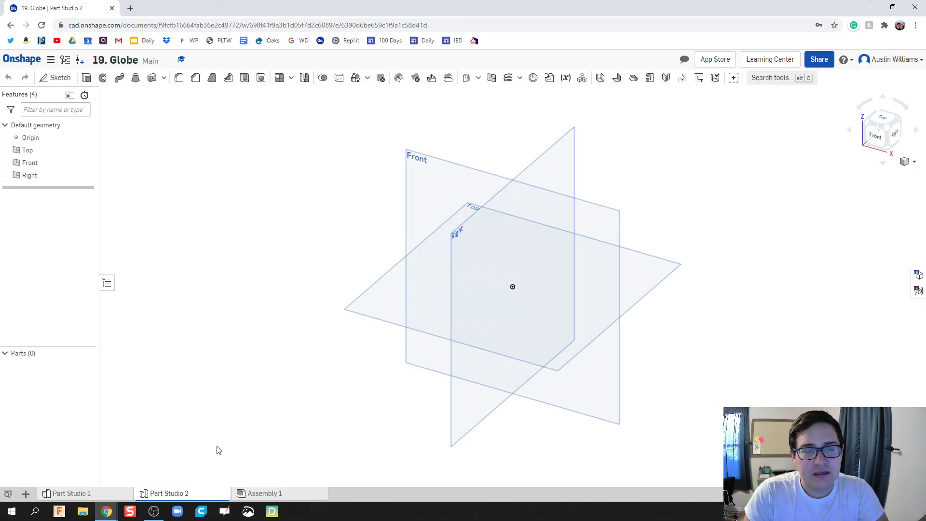
click(99, 494)
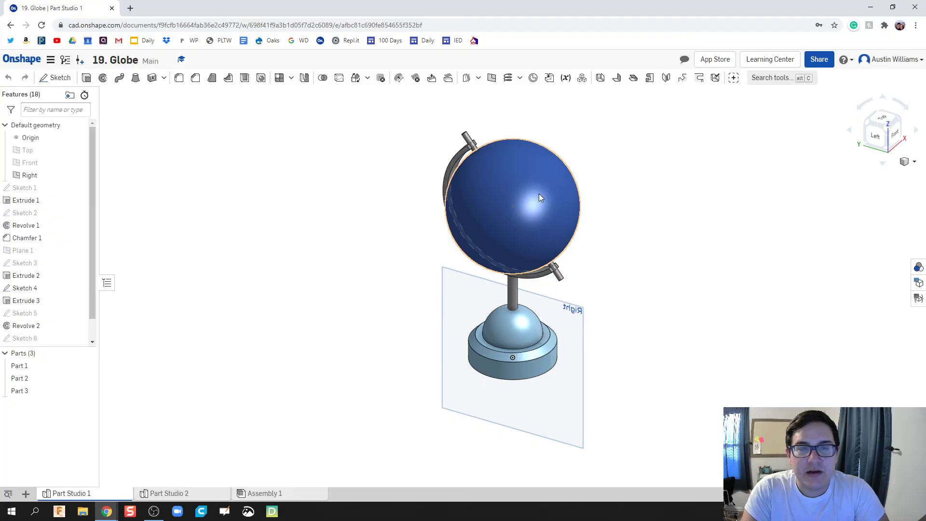
click(191, 494)
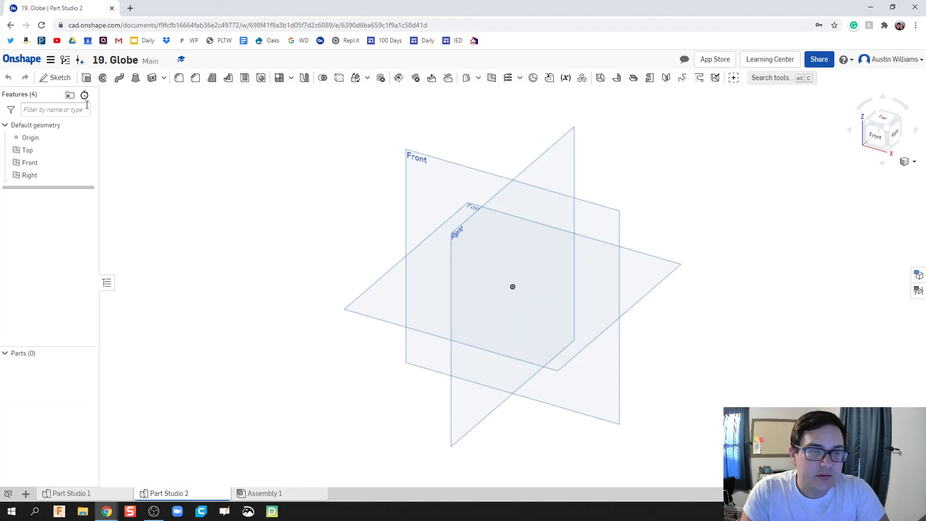
Sketch a Ø2.889 circle centred on the origin on the Top plane
click(55, 78)
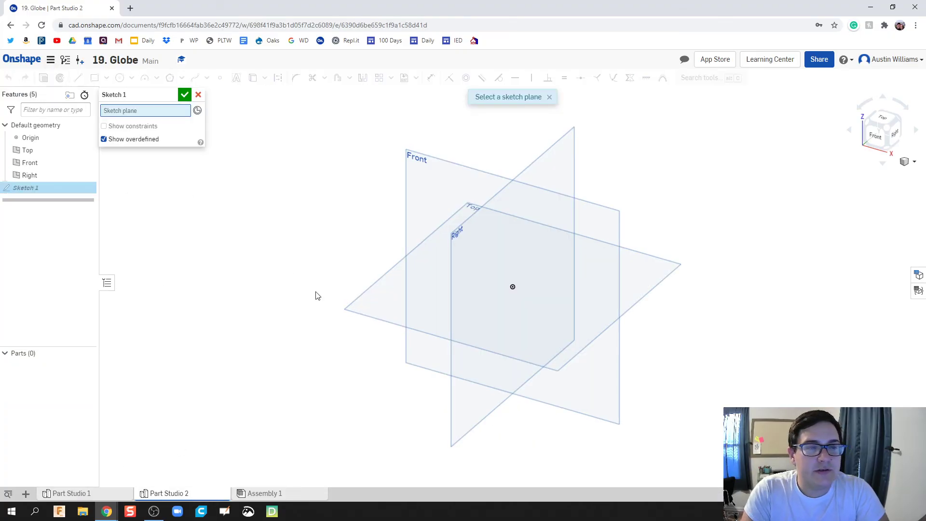
click(382, 303)
right_click(381, 304)
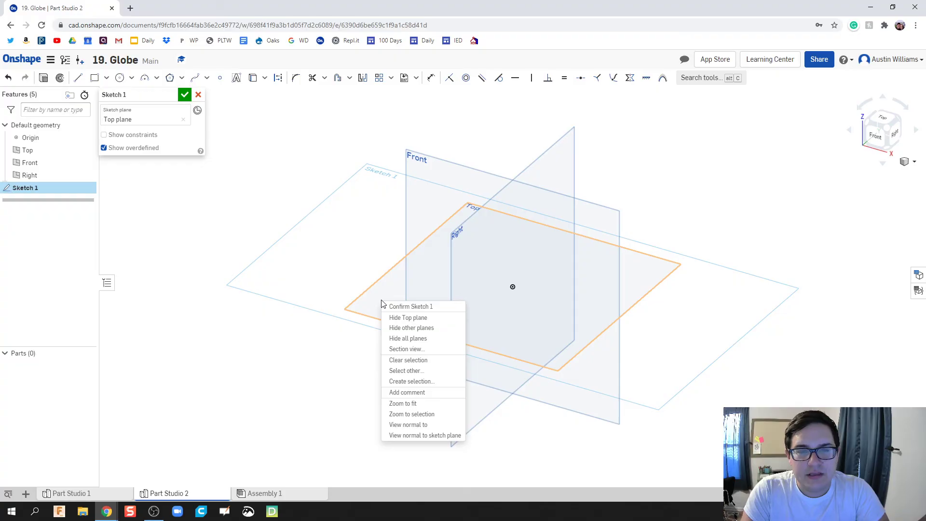
click(436, 426)
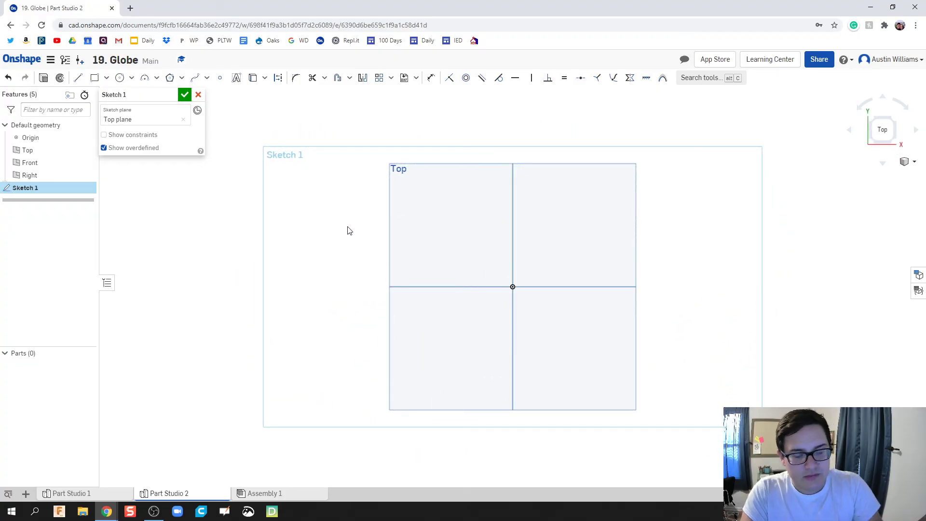
key(c)
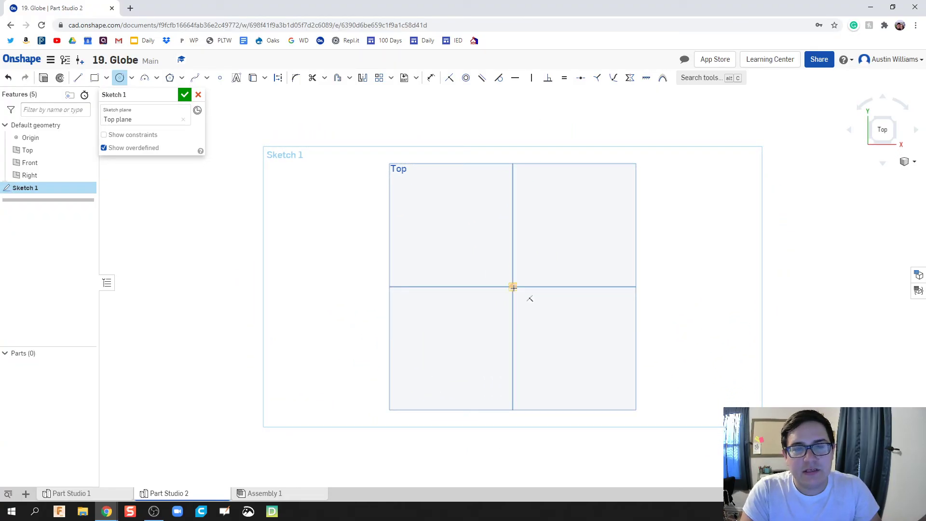
click(512, 287)
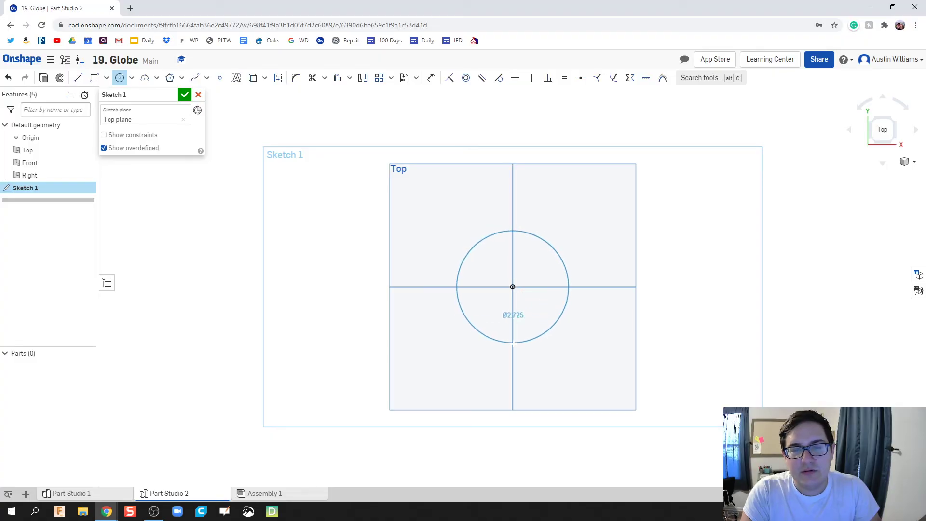
click(513, 346)
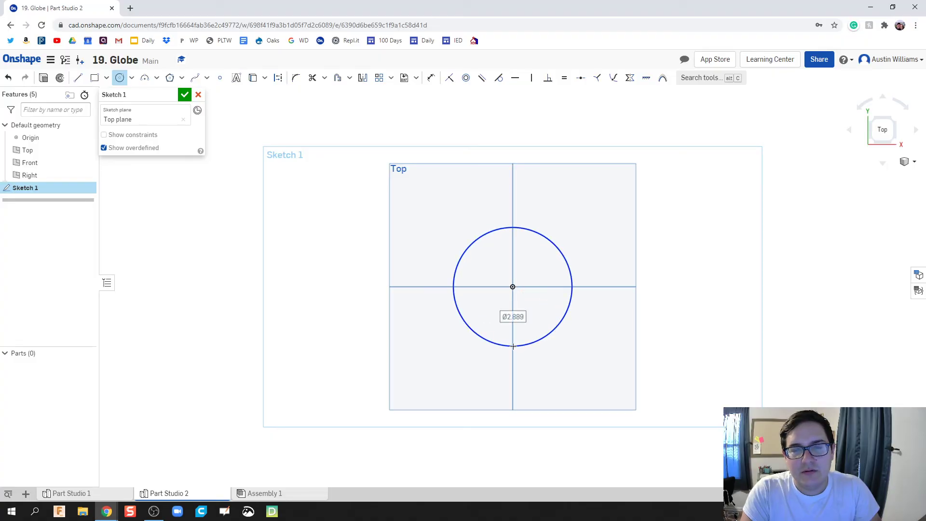
click(185, 95)
Return to isometric view and hide the Top, Front and Right planes
right_drag(375, 314, 363, 250)
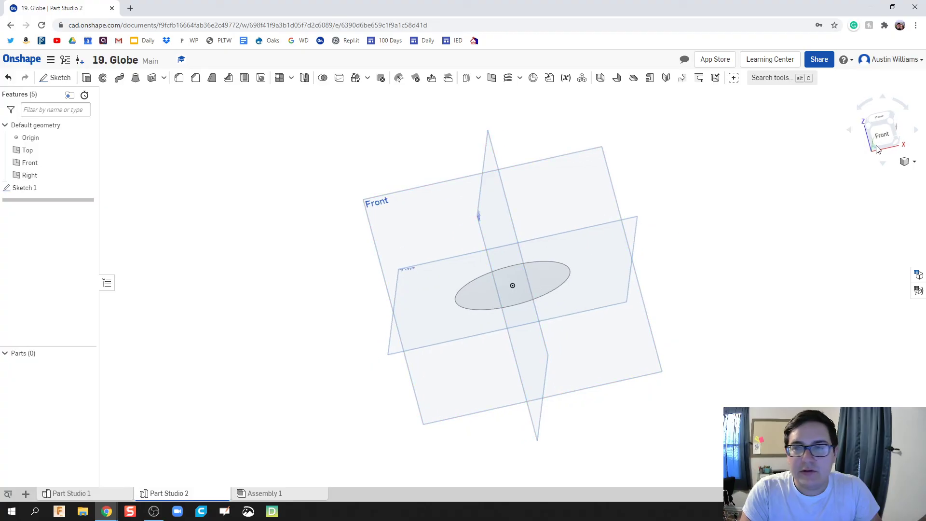
click(888, 126)
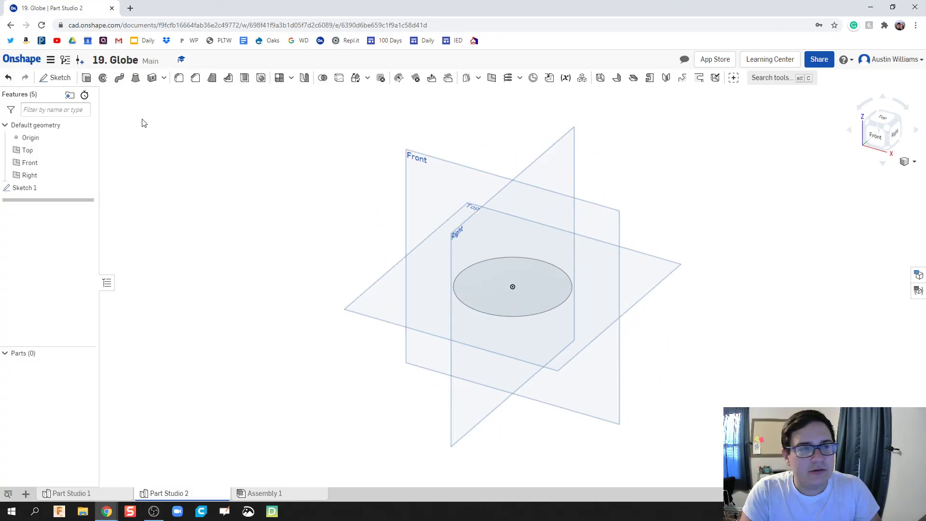
click(86, 150)
click(86, 163)
click(86, 175)
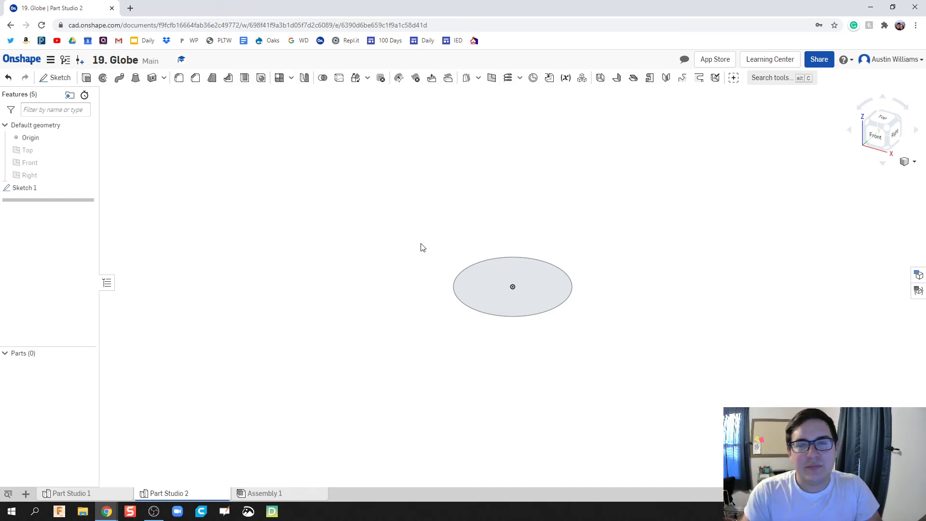
Extrude the sketched circle 1 in into a solid cylinder
click(86, 77)
click(512, 277)
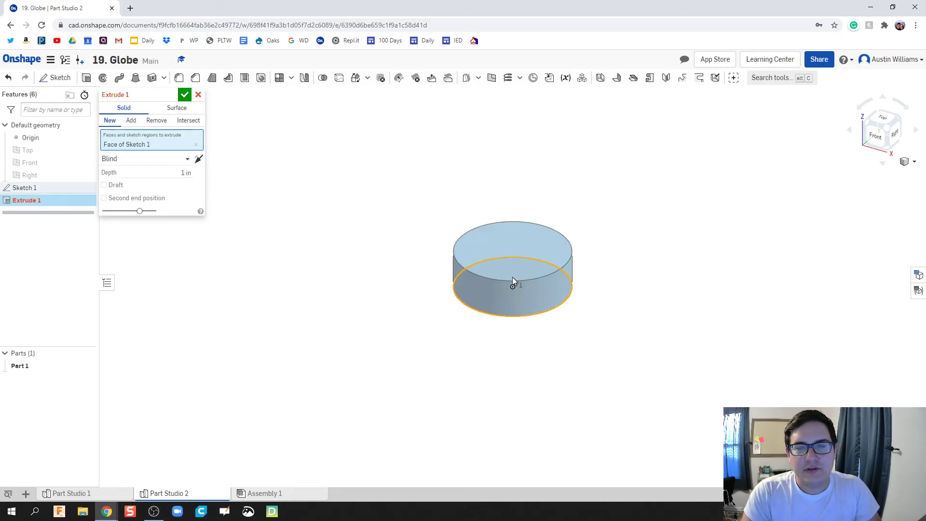
click(185, 95)
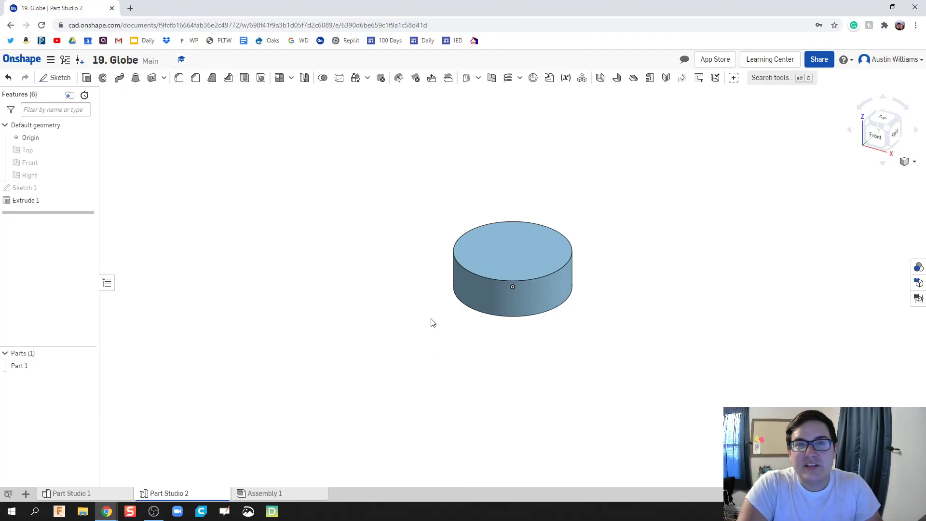
middle_drag(432, 318, 383, 380)
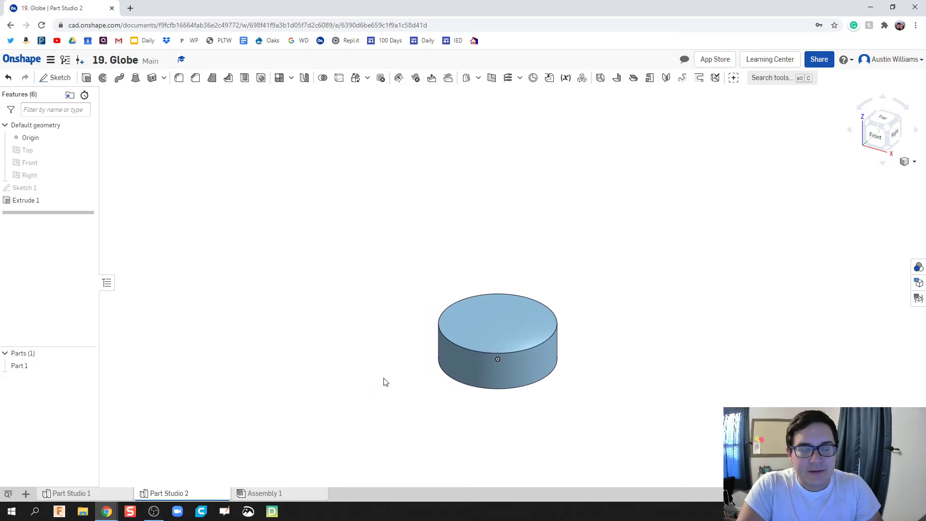
Chamfer the cylinder's top edge with a 0.4 in distance
click(195, 77)
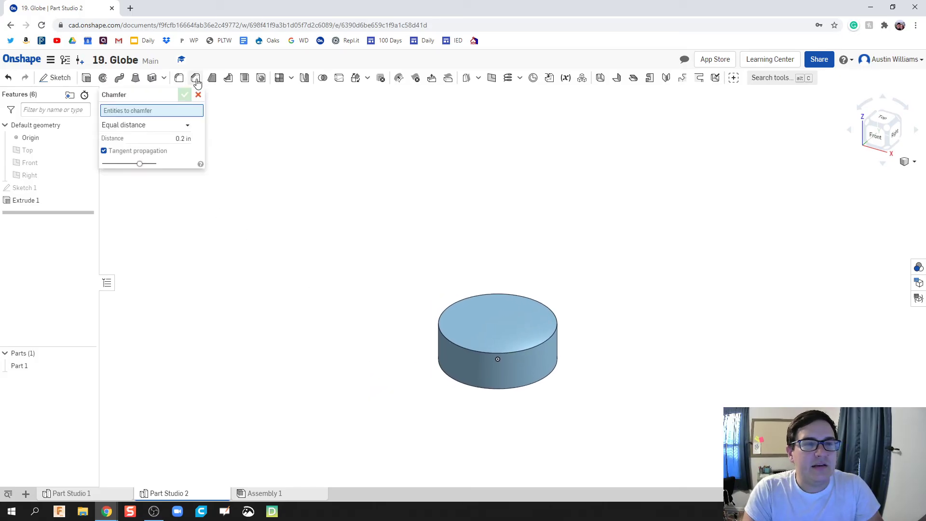
click(457, 343)
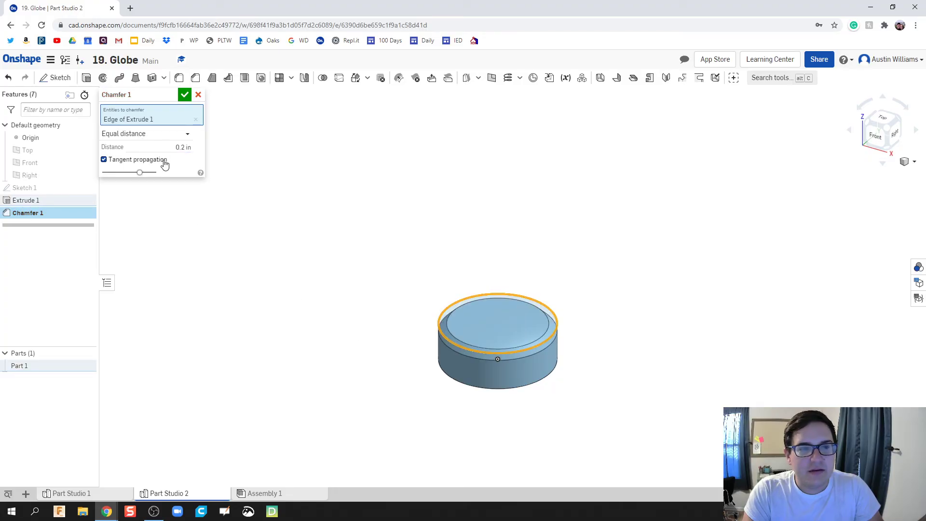
click(184, 147)
text(0.4)
key(Return)
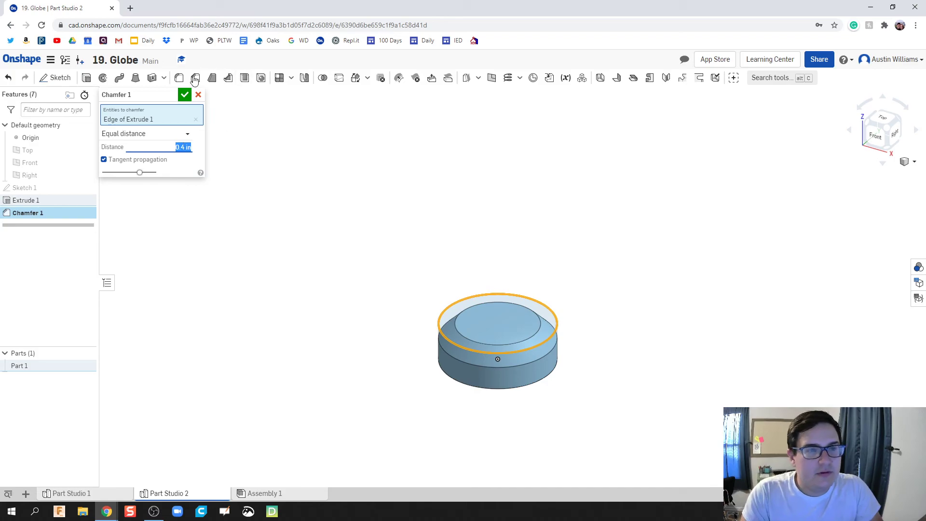
click(185, 95)
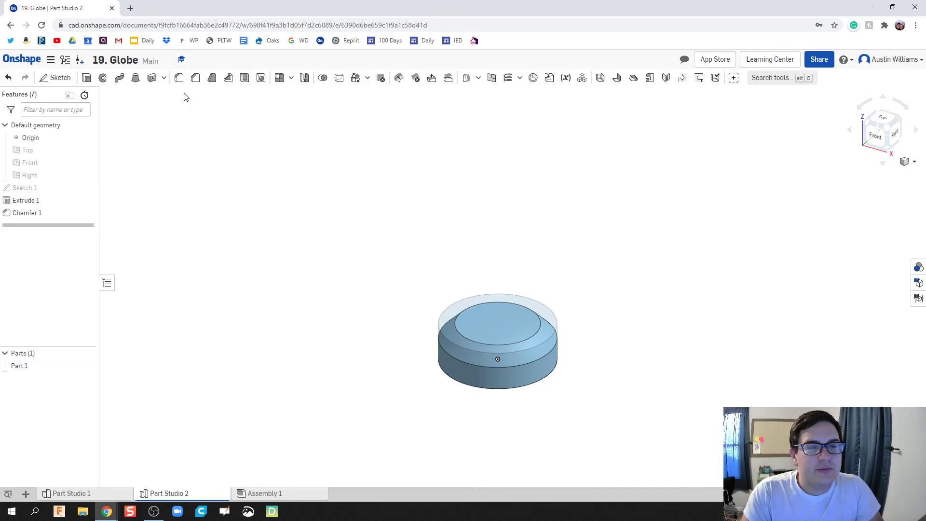
mouse_move(371, 279)
right_down()
mouse_move(371, 267)
mouse_move(372, 275)
right_up()
Start Sketch 2 on the cylinder's top face with a Ø1.644 circle centred on the origin
click(58, 79)
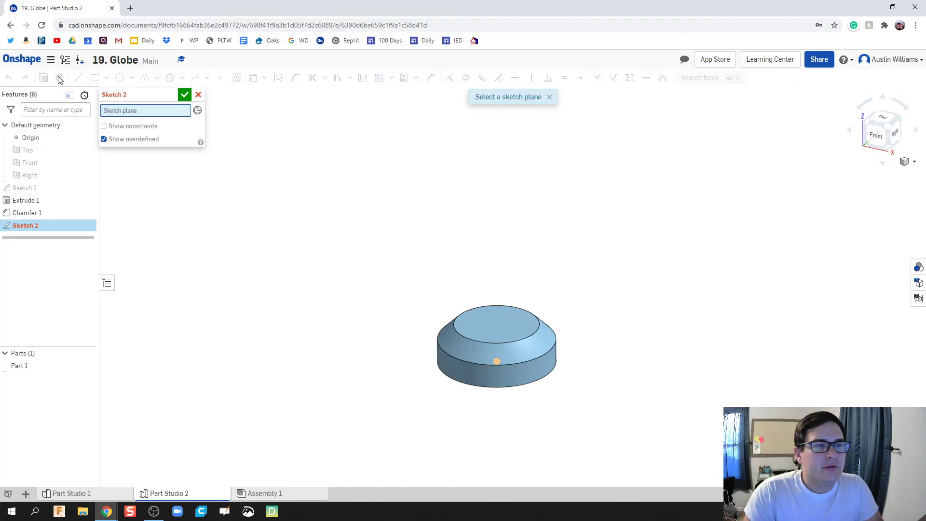
click(518, 325)
right_click(503, 328)
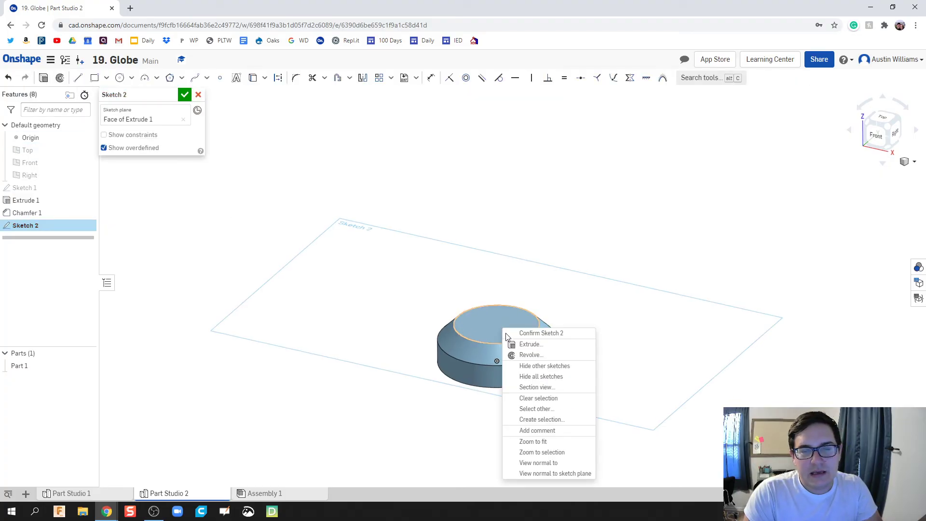
click(537, 466)
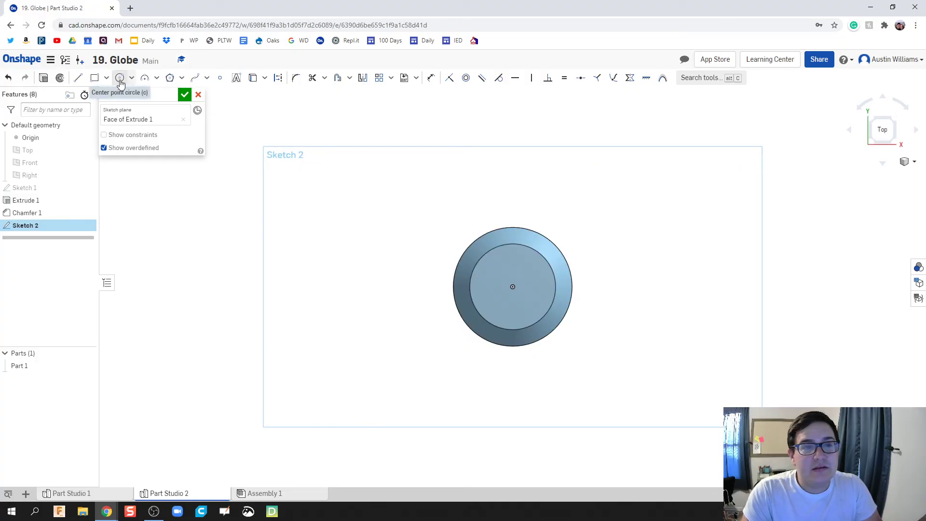
click(120, 80)
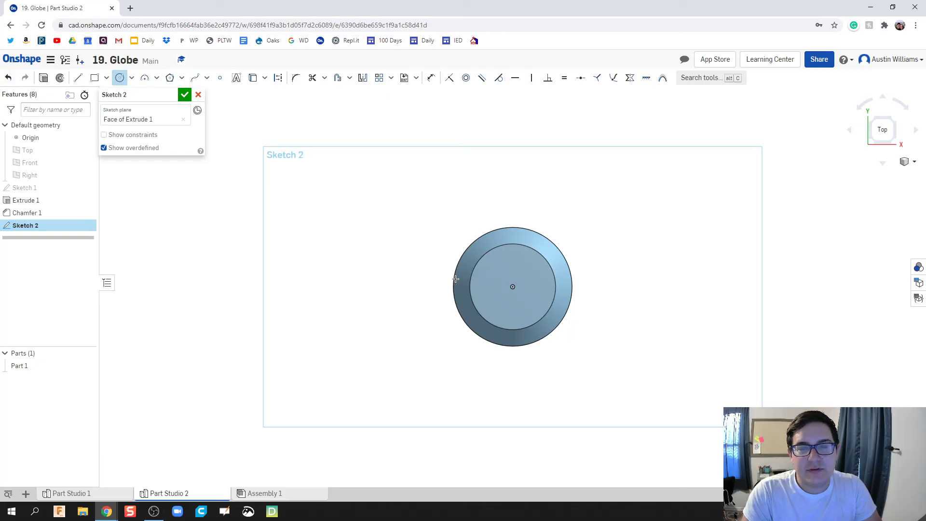
click(513, 287)
click(514, 320)
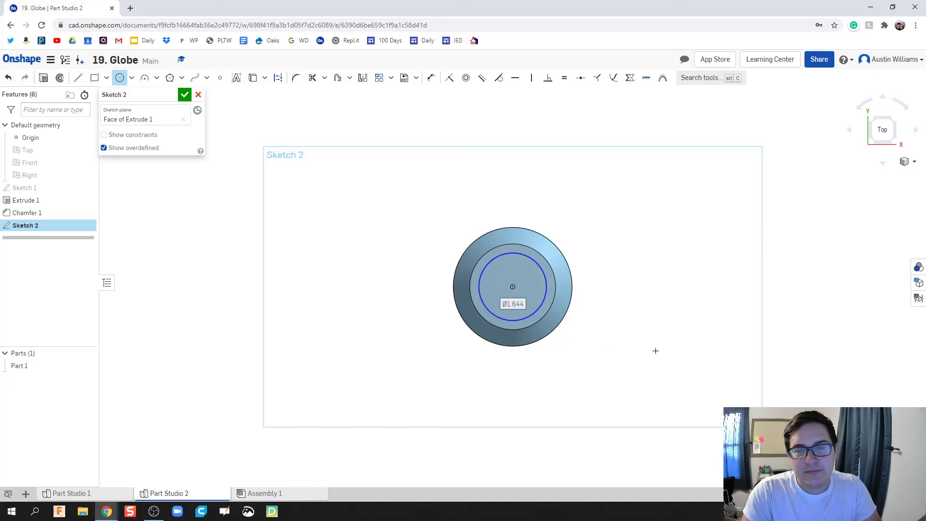
Draw a vertical line from the circle's top to bottom point and finish Sketch 2
right_drag(656, 350, 634, 304)
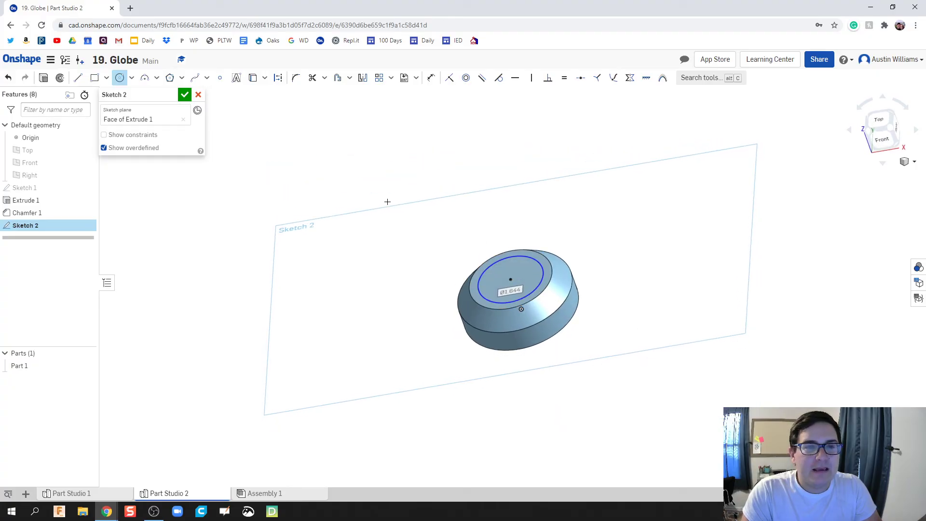
right_click(410, 264)
click(462, 339)
right_click(319, 260)
click(304, 329)
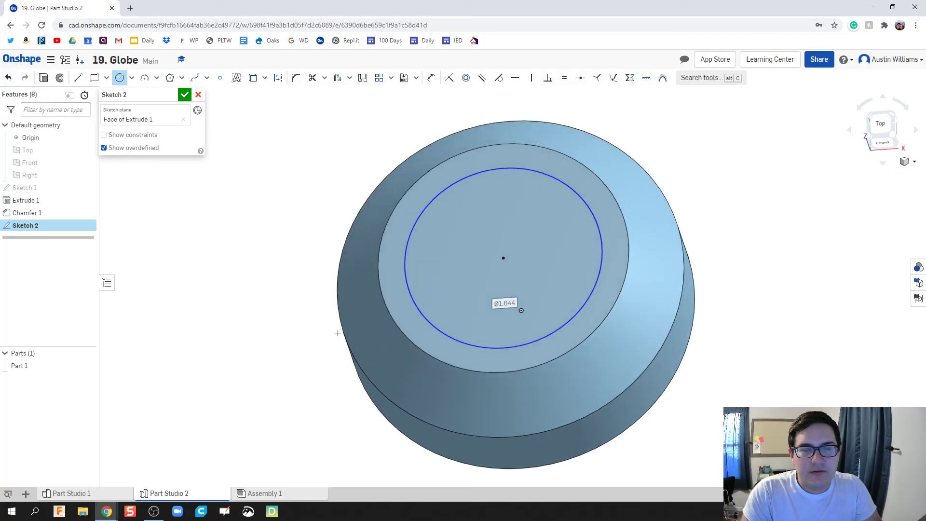
key(l)
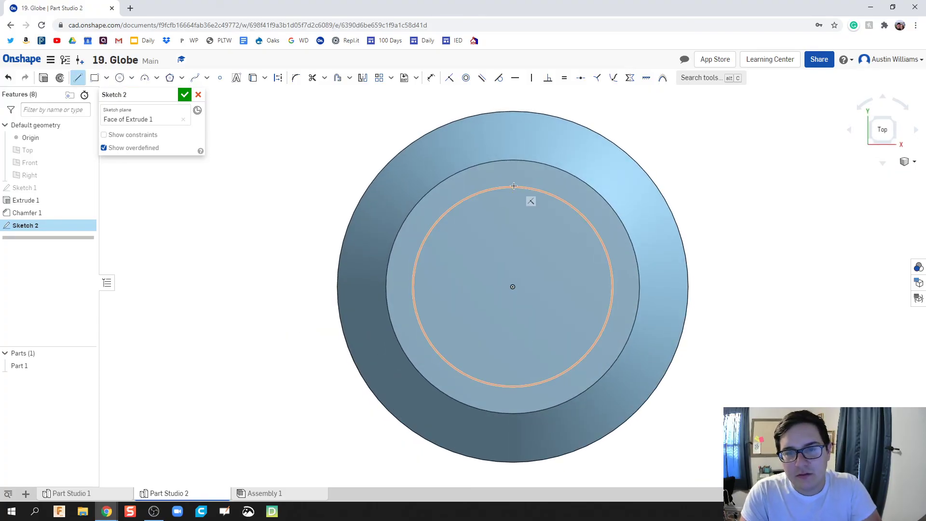
click(512, 187)
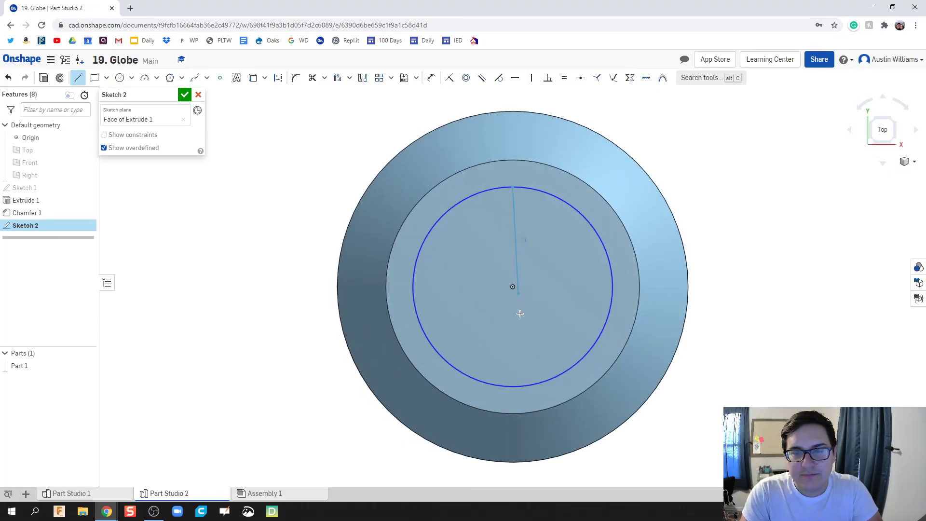
click(512, 387)
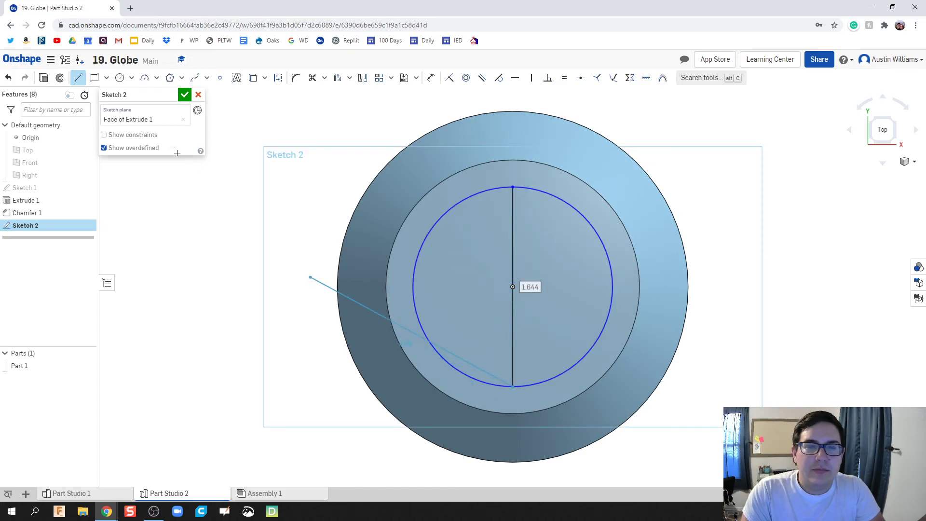
right_click(513, 388)
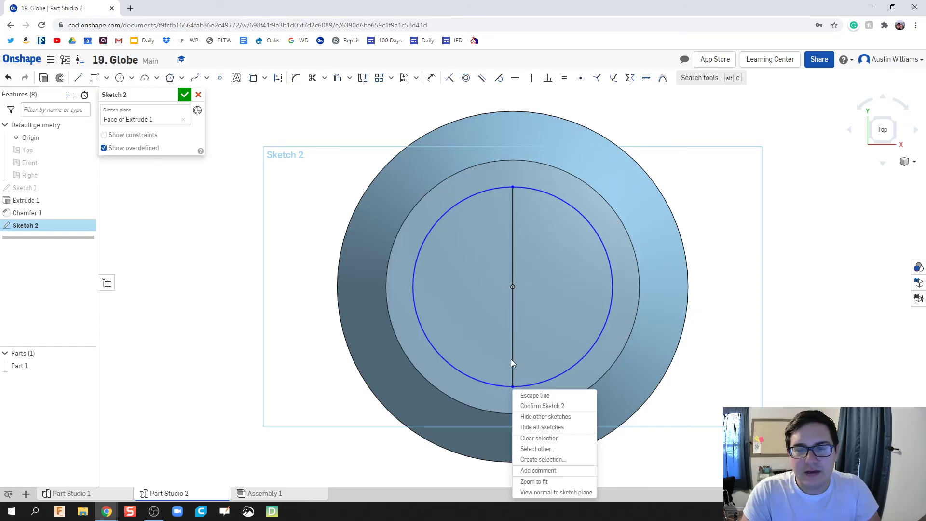
key(Escape)
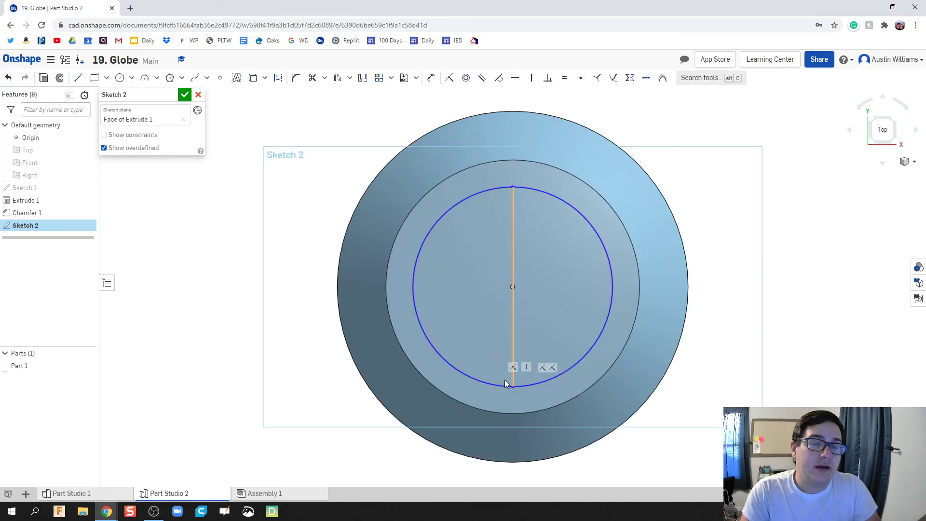
click(184, 94)
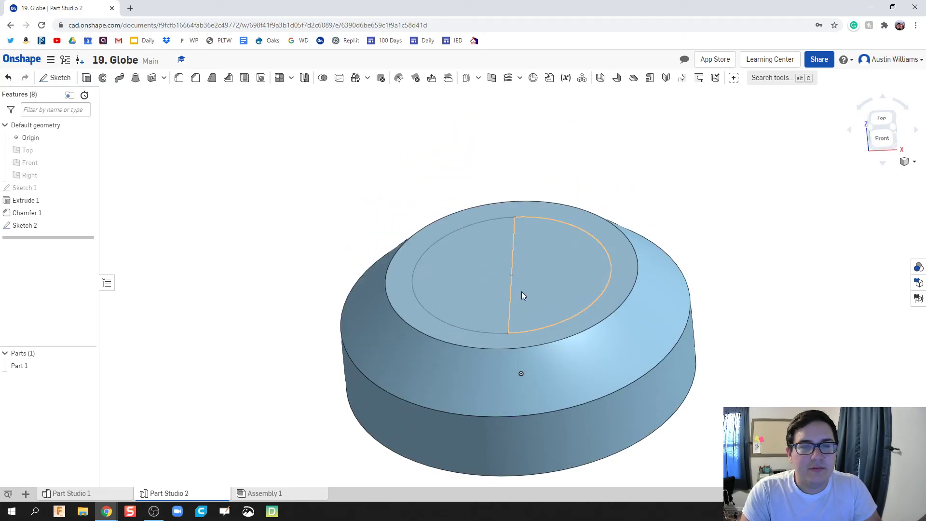
Revolve the half-circle region a full turn about the vertical centre line to form the dome
click(101, 79)
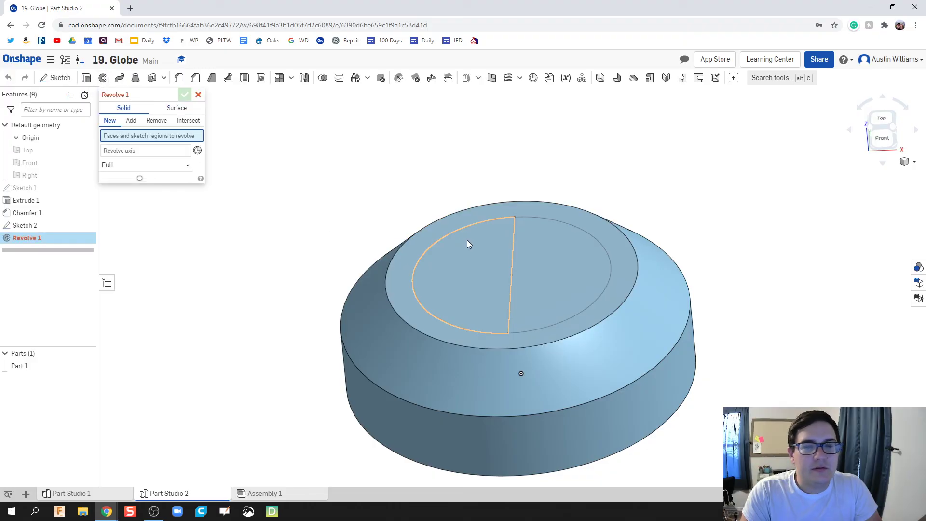
click(556, 296)
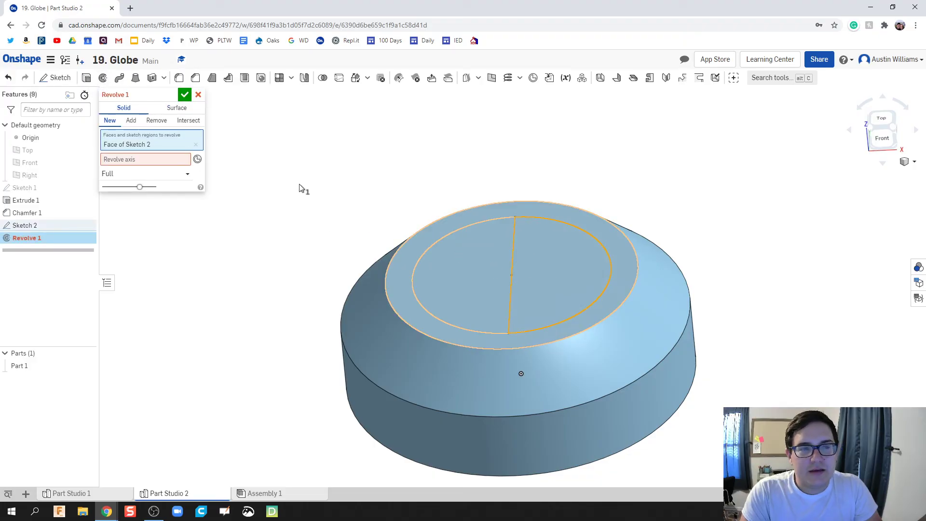
click(510, 300)
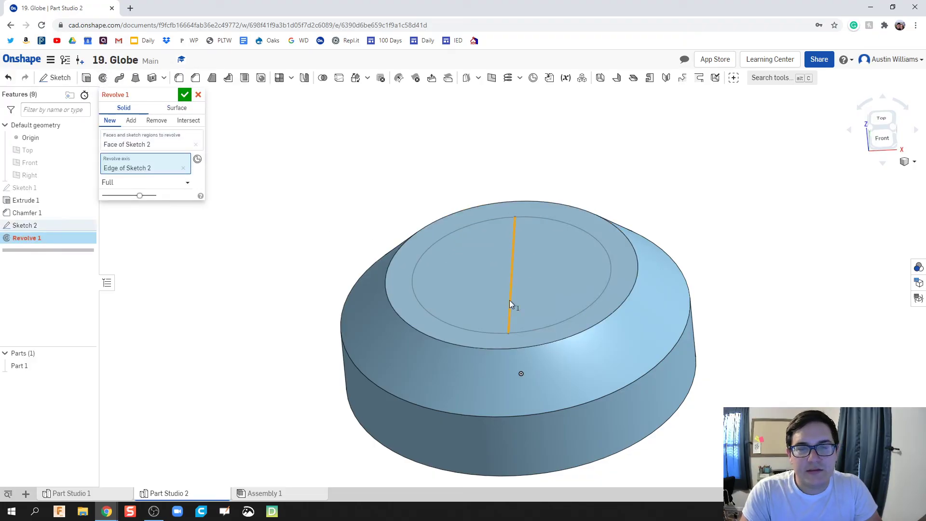
right_drag(279, 300, 279, 260)
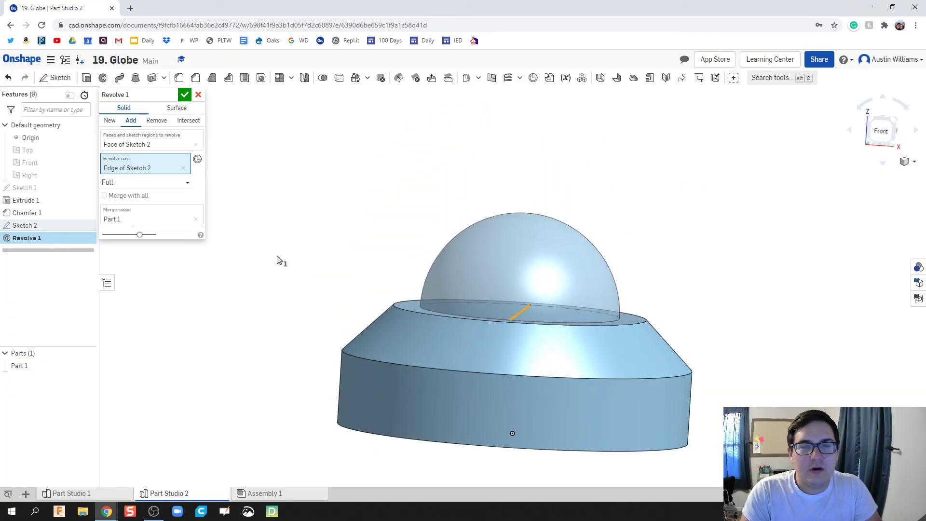
click(185, 94)
right_drag(362, 287, 337, 304)
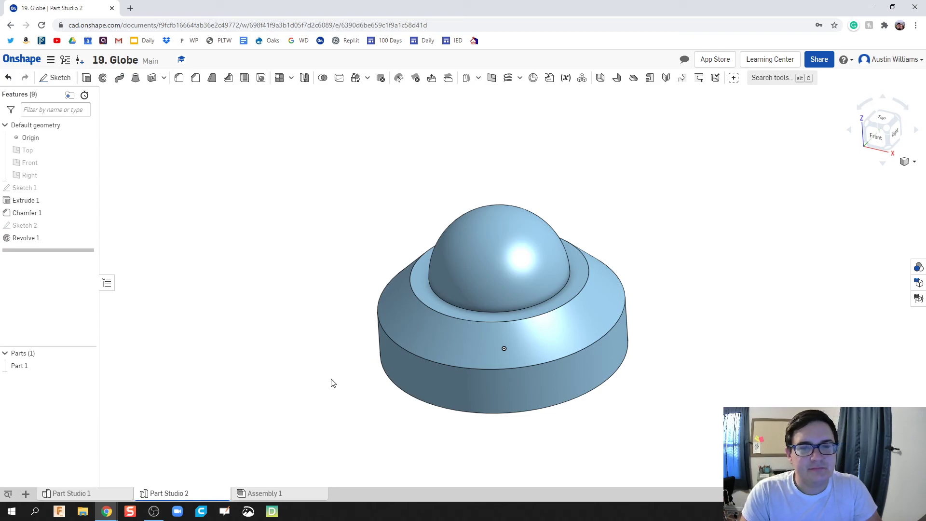
View the base's bottom face head-on and begin Sketch 3
mouse_move(333, 371)
right_down()
mouse_move(337, 329)
mouse_move(331, 373)
right_up()
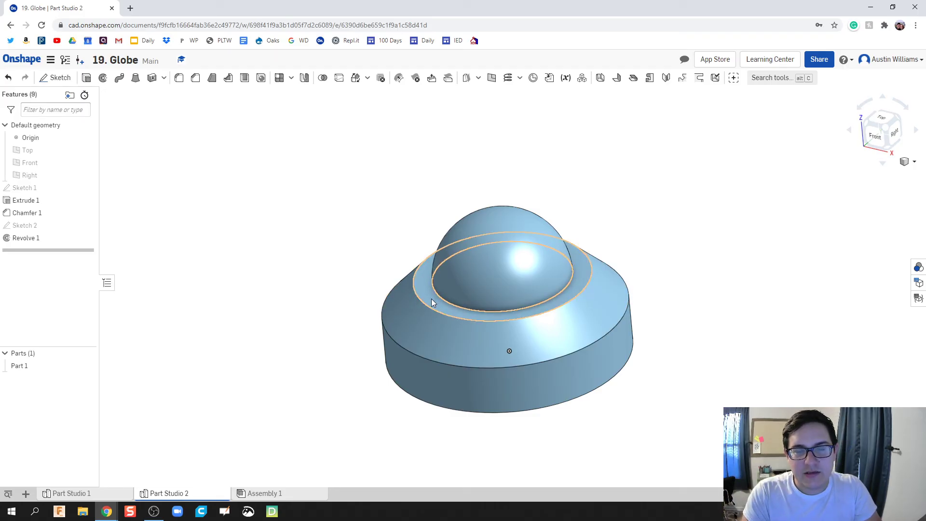
right_drag(431, 298, 508, 392)
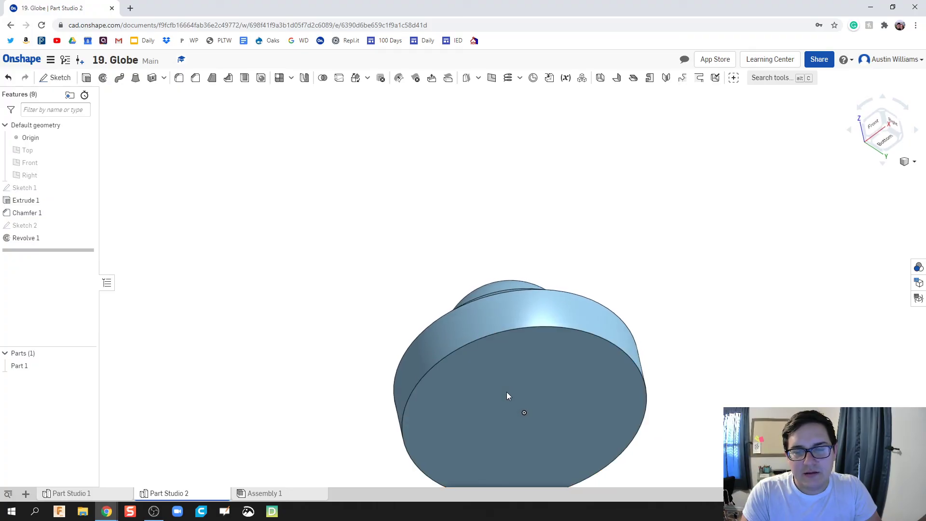
right_click(507, 392)
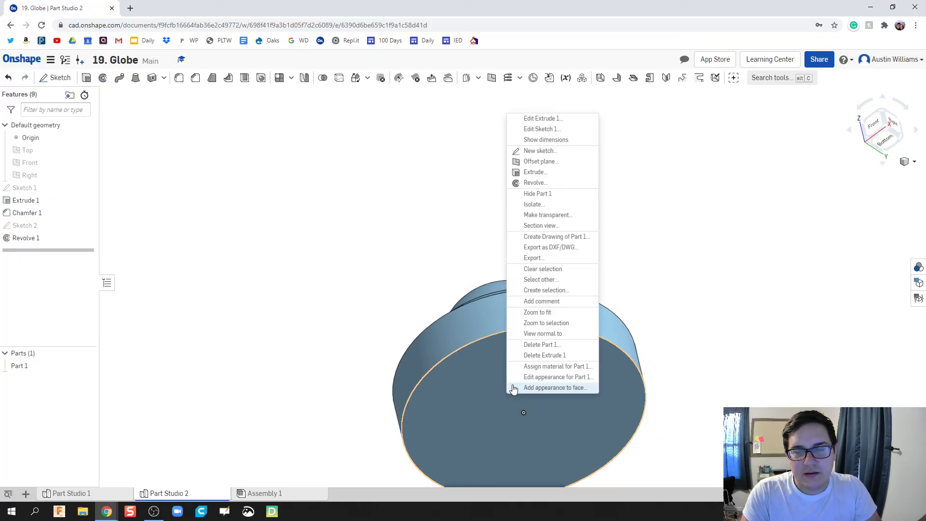
click(559, 333)
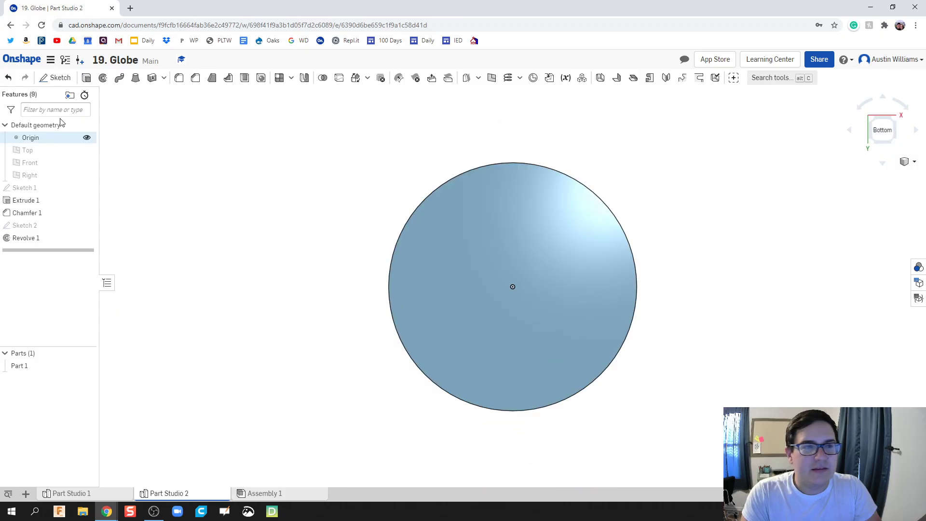
click(54, 78)
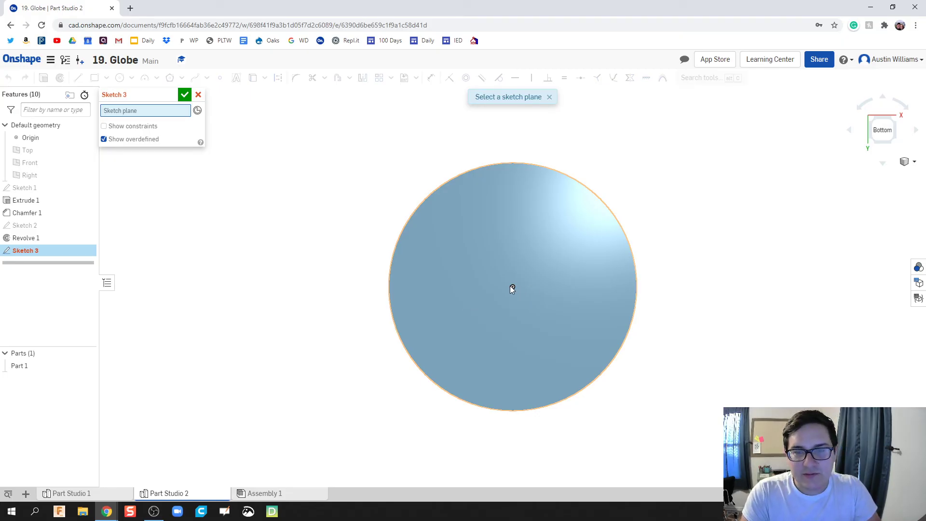
On the base's bottom face, draw an origin-centred circle dimensioned to Ø0.25
click(477, 246)
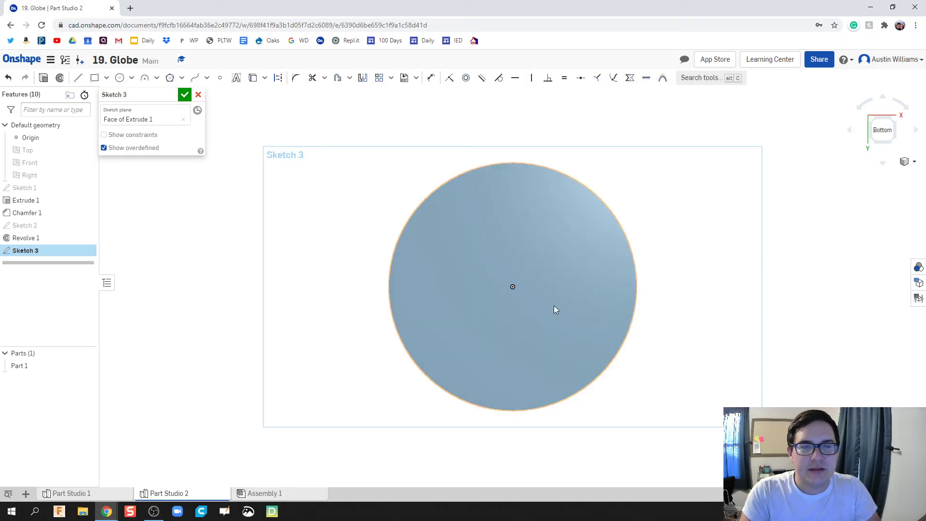
key(c)
click(513, 286)
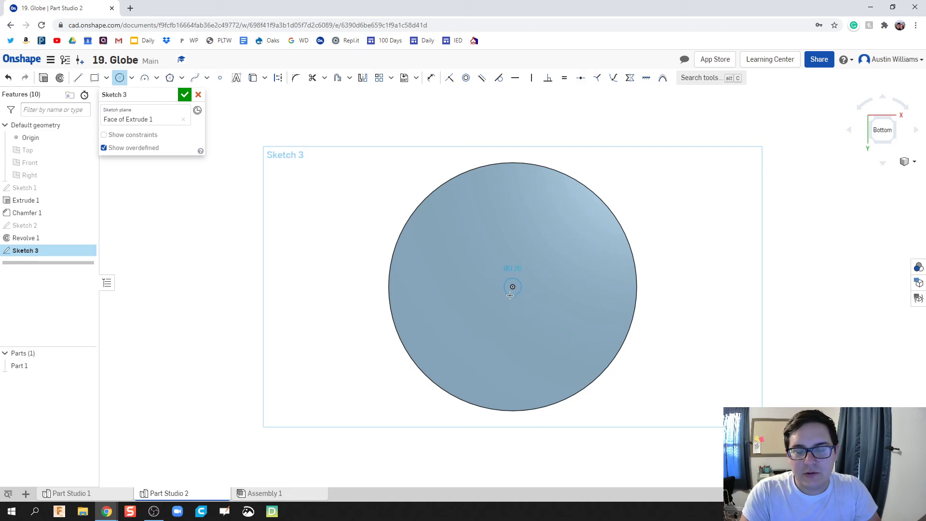
click(510, 295)
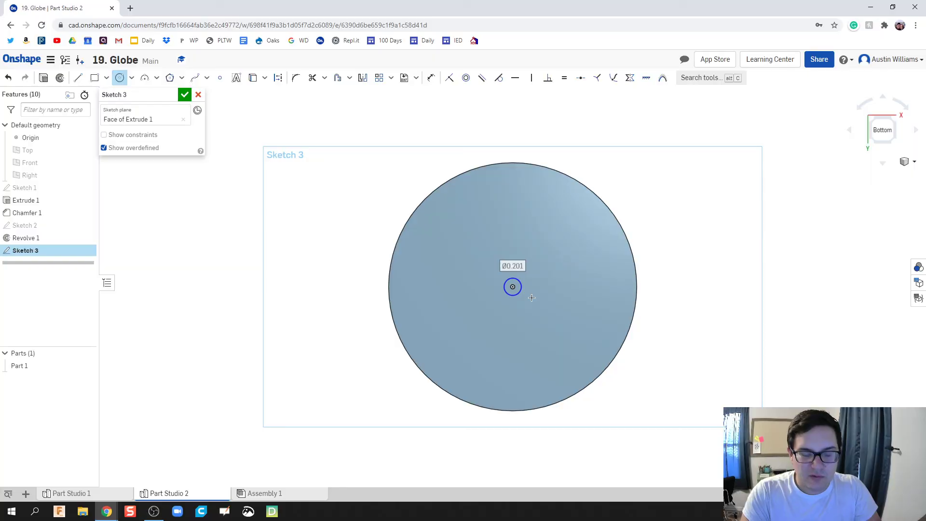
key(d)
click(521, 289)
click(544, 291)
text(.25)
key(Return)
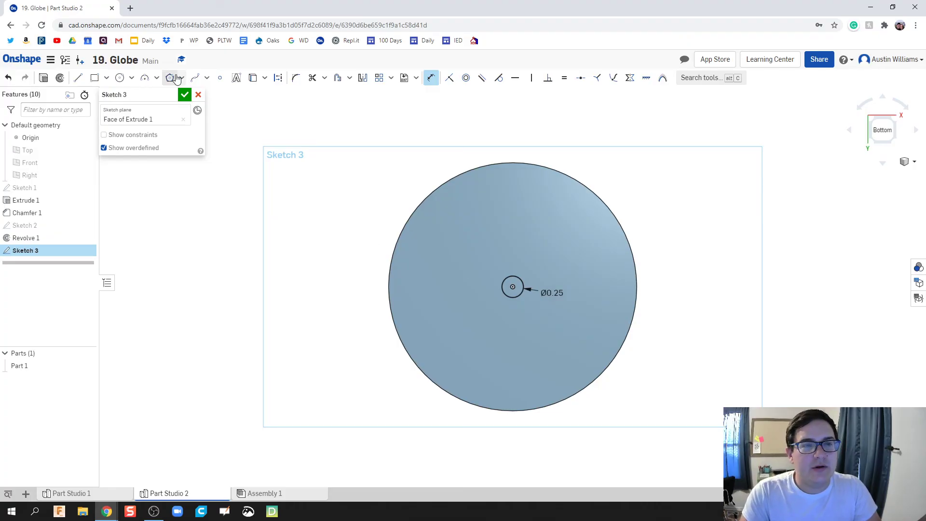
click(184, 95)
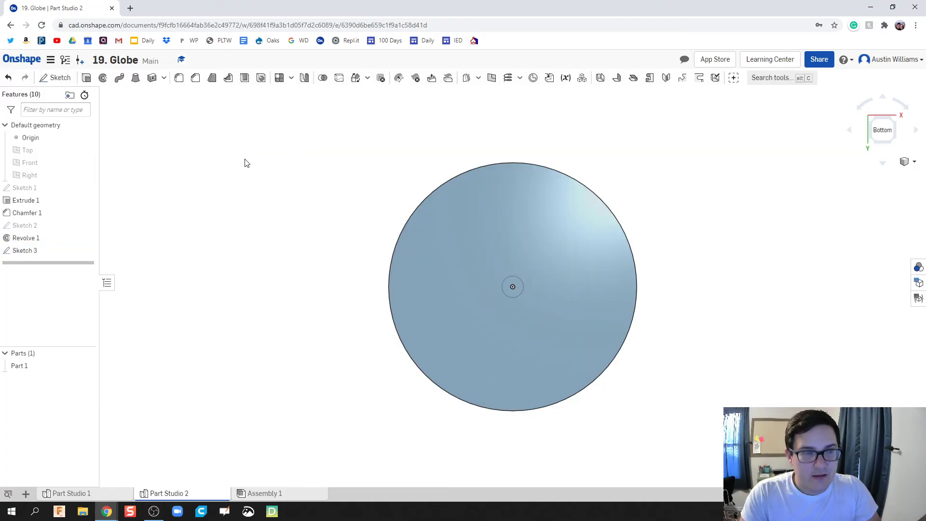
Extrude the Ø0.25 circle upward 3.2 in so the rod passes through the dome
click(87, 78)
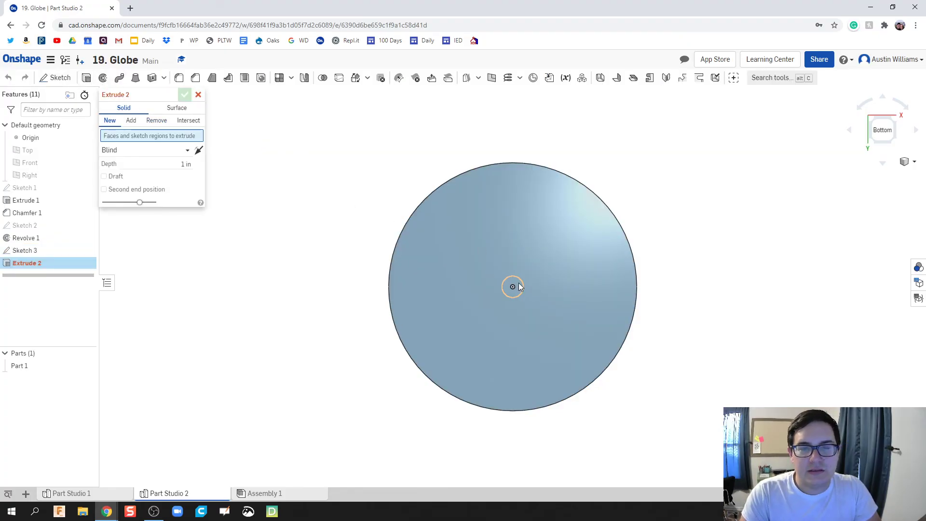
click(518, 286)
mouse_move(568, 221)
right_down()
mouse_move(560, 314)
mouse_move(596, 297)
mouse_move(575, 357)
mouse_move(600, 346)
mouse_move(593, 357)
right_up()
scroll(588, 355, up, 2)
scroll(589, 354, down, 3)
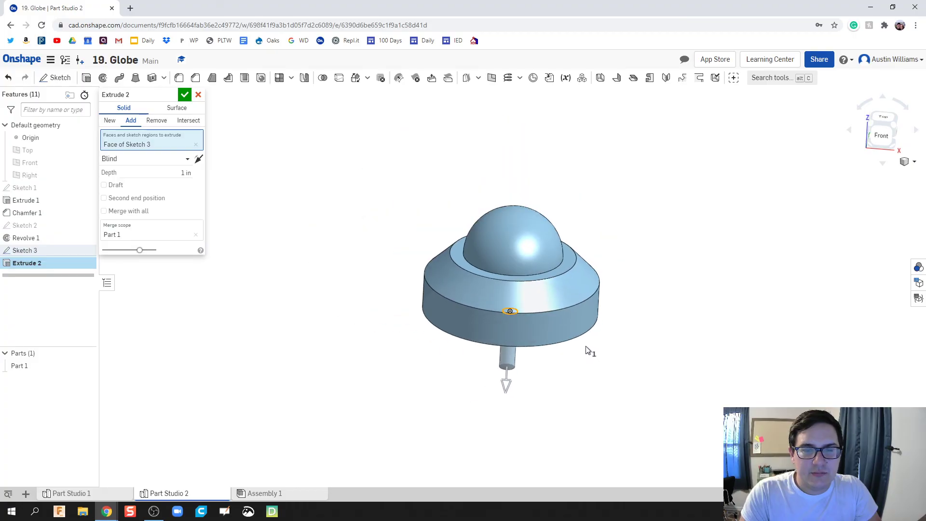
click(199, 164)
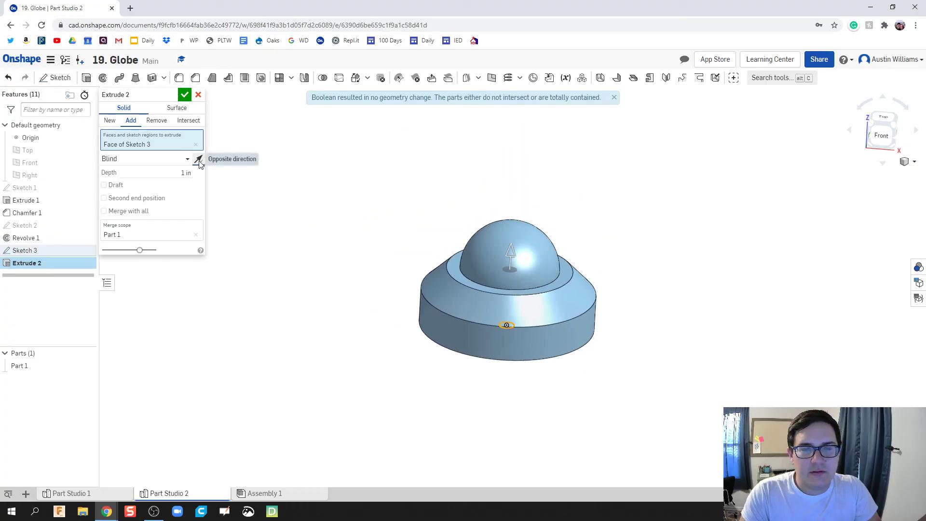
drag(512, 211, 516, 149)
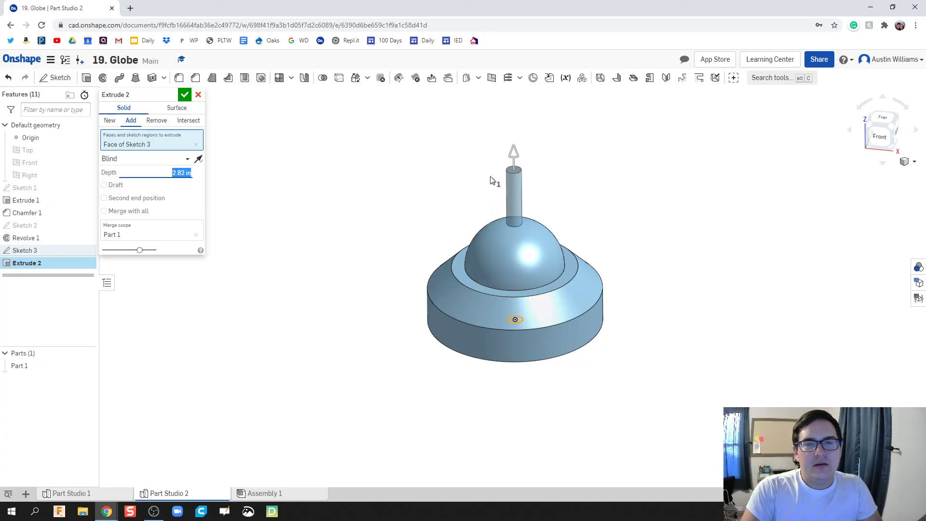
middle_drag(491, 177, 496, 223)
drag(510, 202, 511, 174)
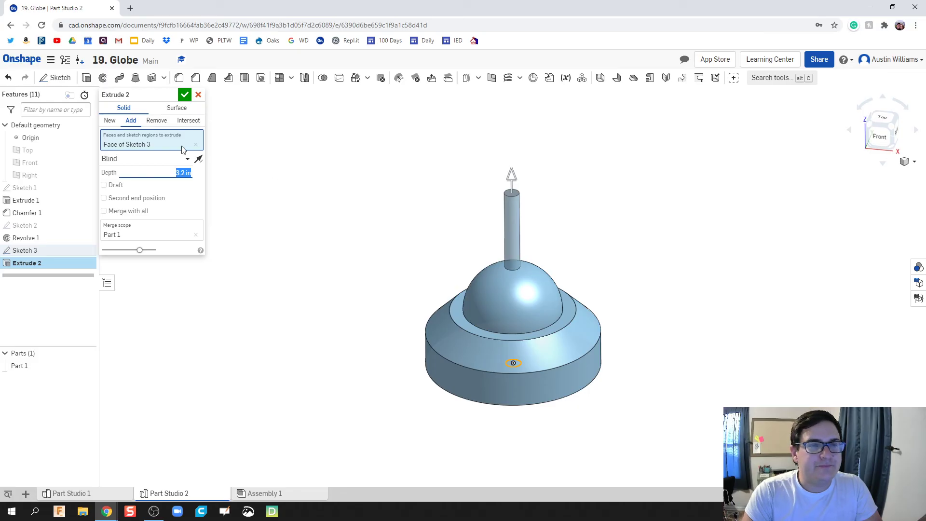
click(185, 95)
right_drag(428, 224, 430, 204)
middle_drag(430, 206, 405, 260)
scroll(418, 229, down, 3)
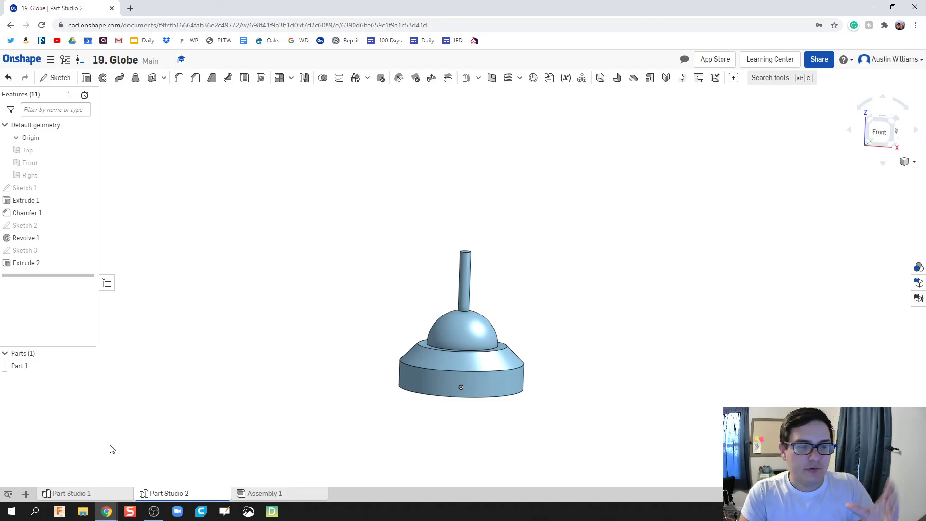
click(70, 493)
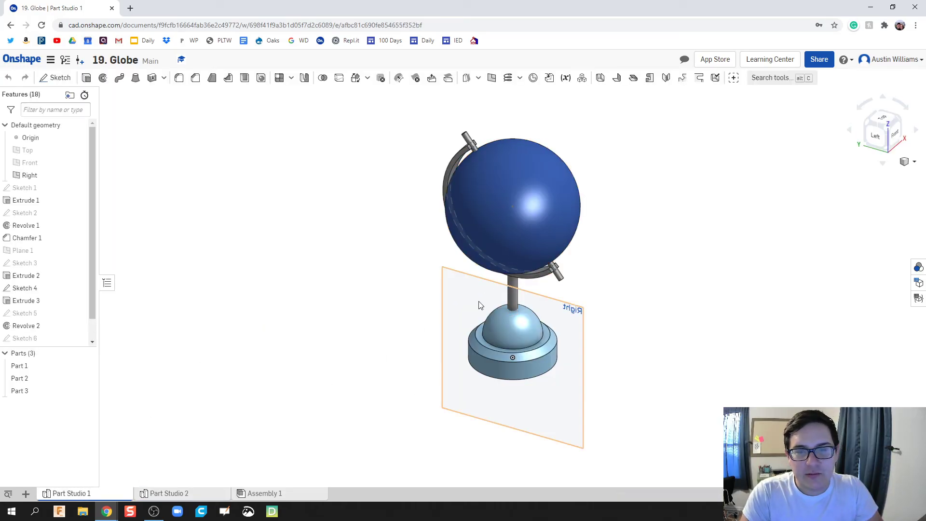
right_drag(477, 304, 539, 293)
scroll(507, 292, up, 3)
scroll(538, 293, up, 2)
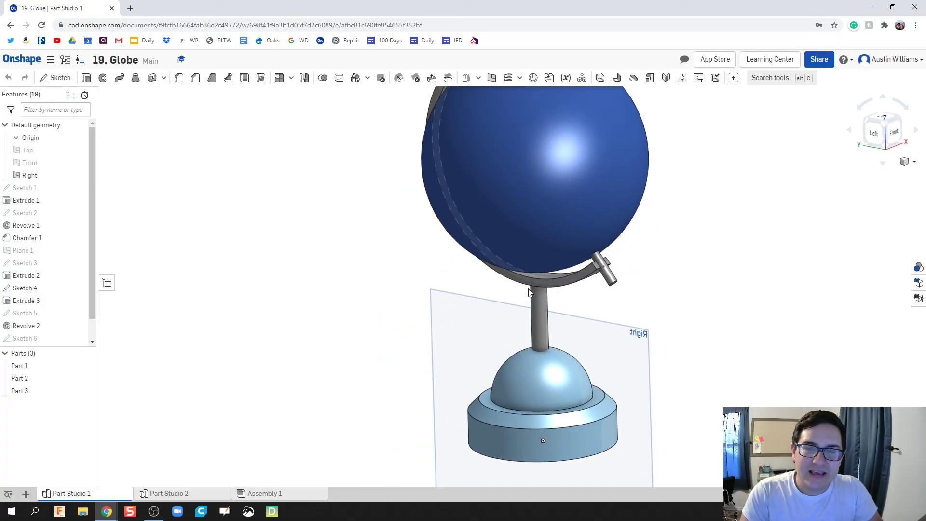
middle_drag(578, 299, 546, 300)
In Part Studio 2, select the origin and show only the Front plane beside the stand
click(170, 493)
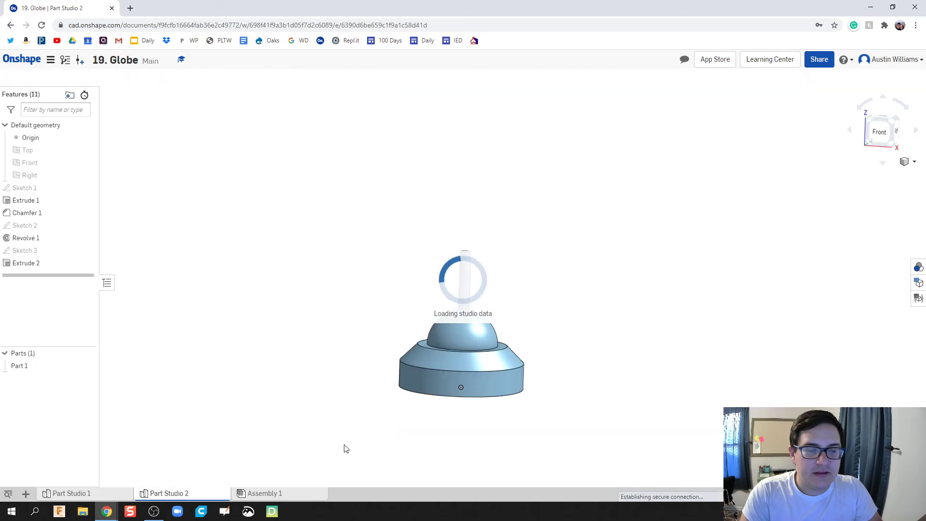
right_drag(416, 408, 444, 401)
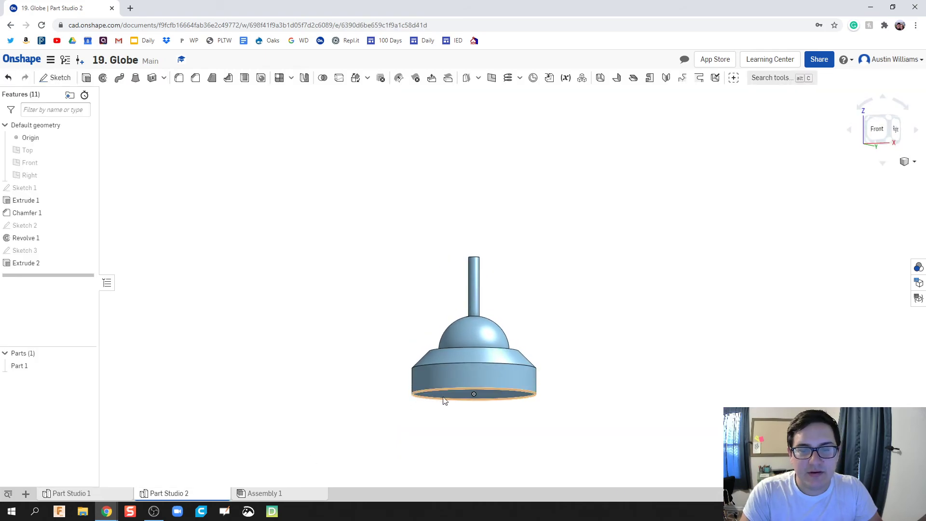
scroll(474, 400, up, 3)
click(474, 396)
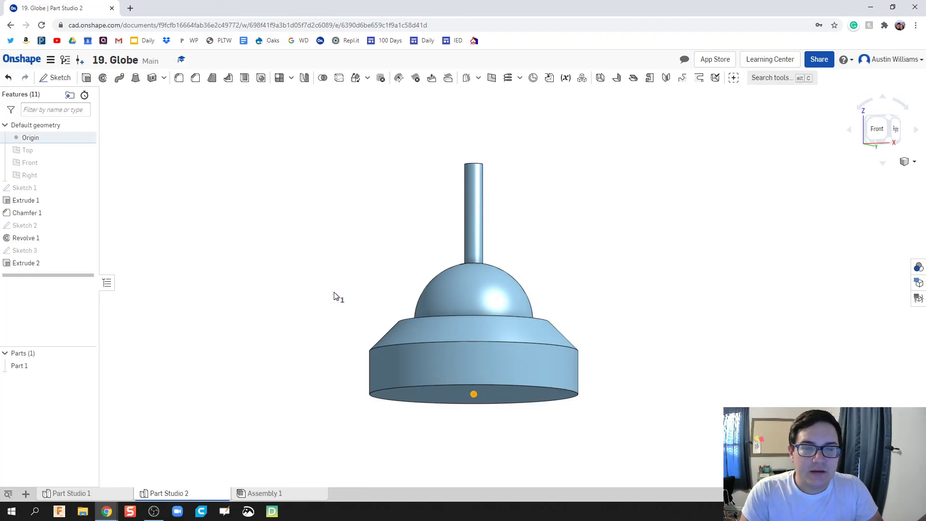
right_drag(337, 296, 323, 321)
click(87, 150)
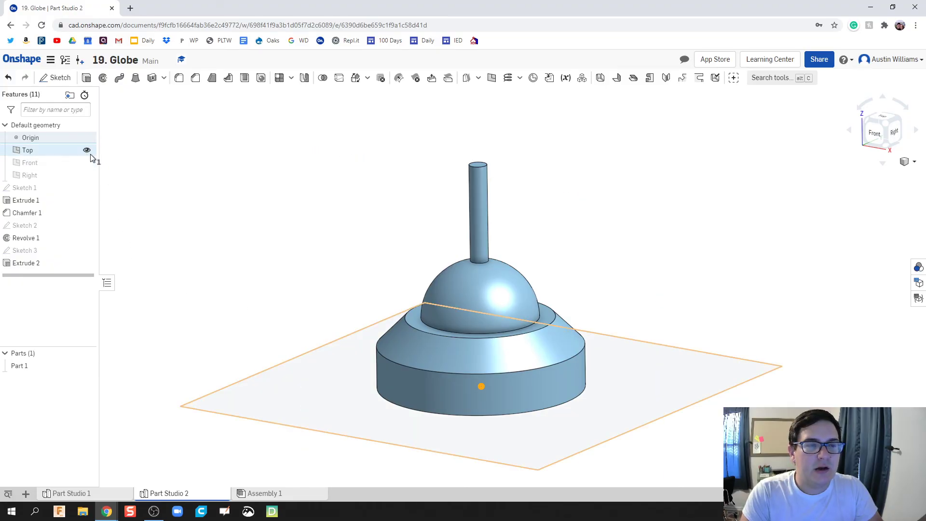
click(86, 163)
mouse_move(265, 215)
right_down()
mouse_move(227, 213)
mouse_move(269, 215)
right_up()
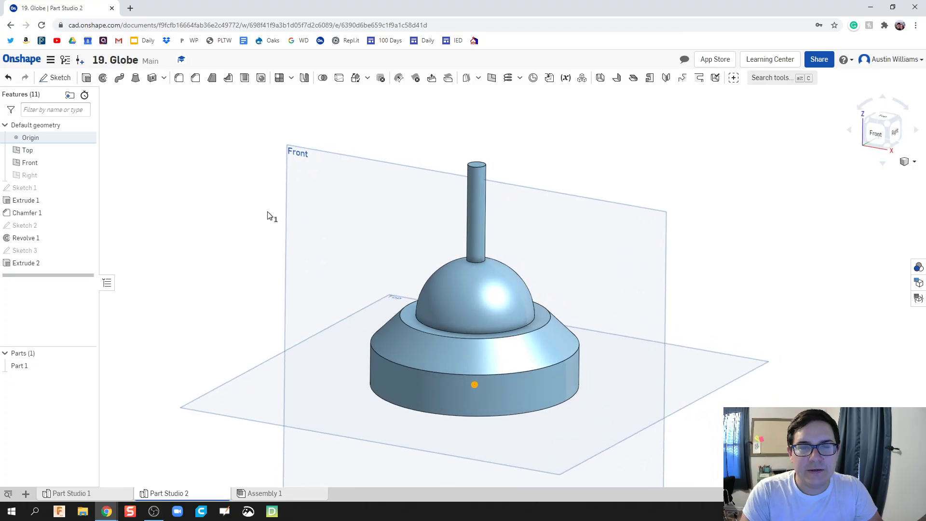
click(87, 150)
mouse_move(268, 185)
right_down()
mouse_move(229, 201)
mouse_move(277, 193)
mouse_move(248, 213)
mouse_move(259, 198)
mouse_move(229, 180)
right_up()
Start Sketch 4 on the Front plane with a Ø4.094 circle above the post
click(60, 79)
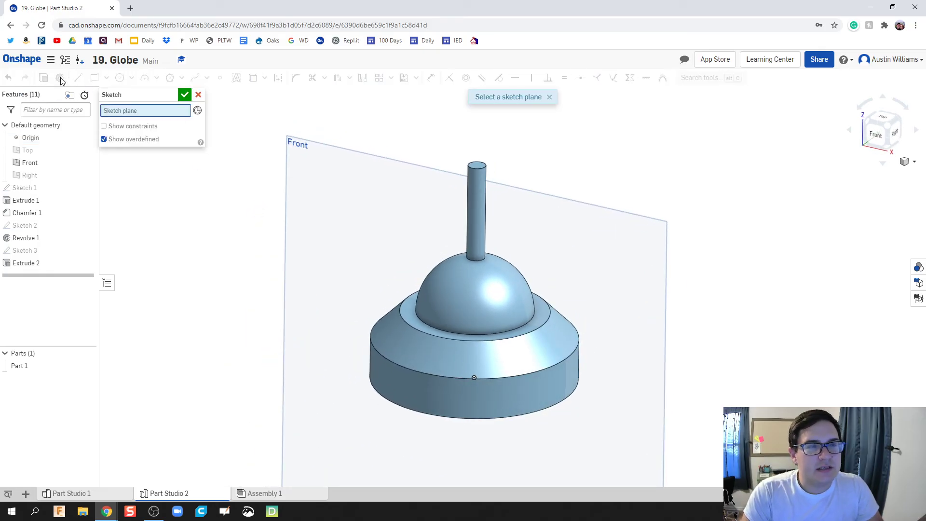
click(377, 203)
right_click(378, 204)
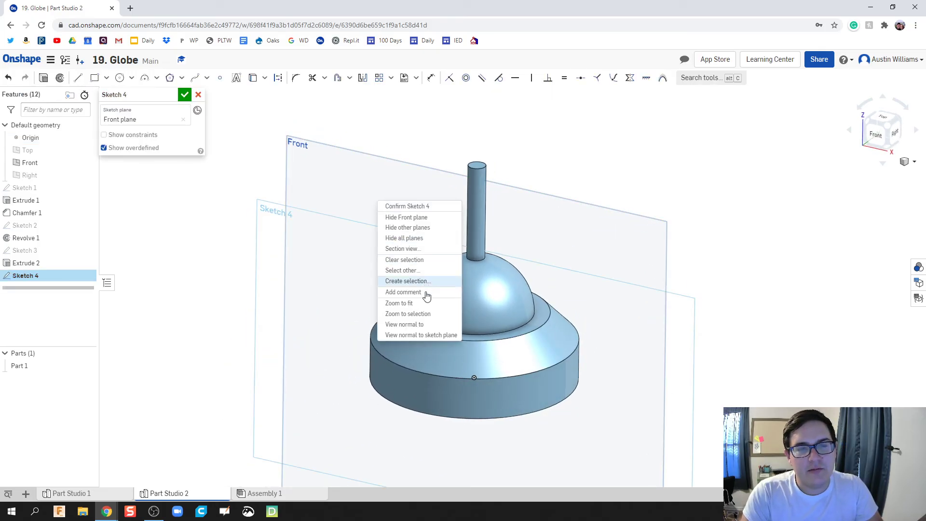
click(423, 324)
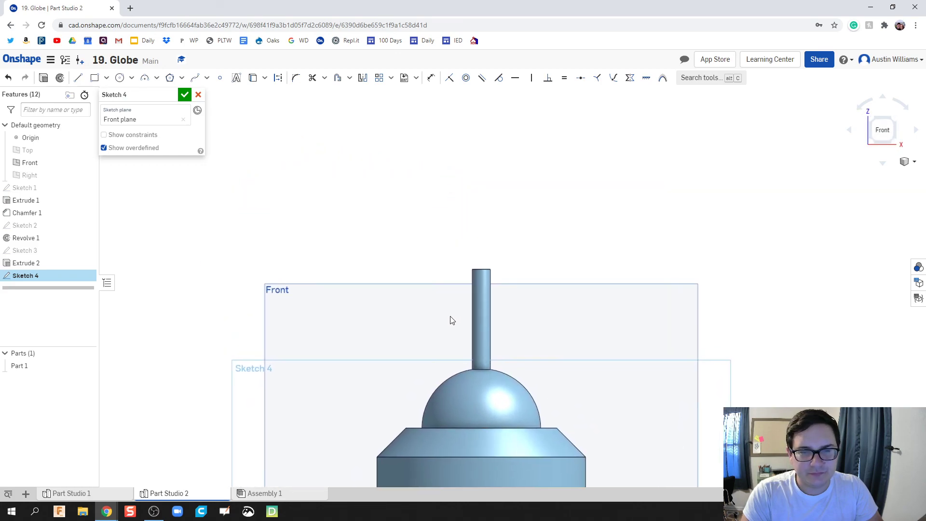
key(c)
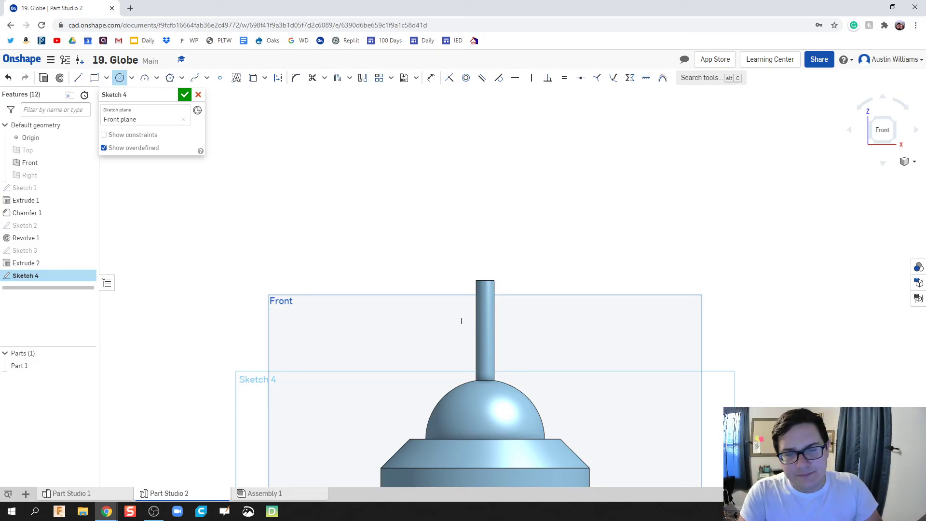
mouse_move(461, 322)
middle_down()
mouse_move(378, 269)
mouse_move(459, 255)
middle_up()
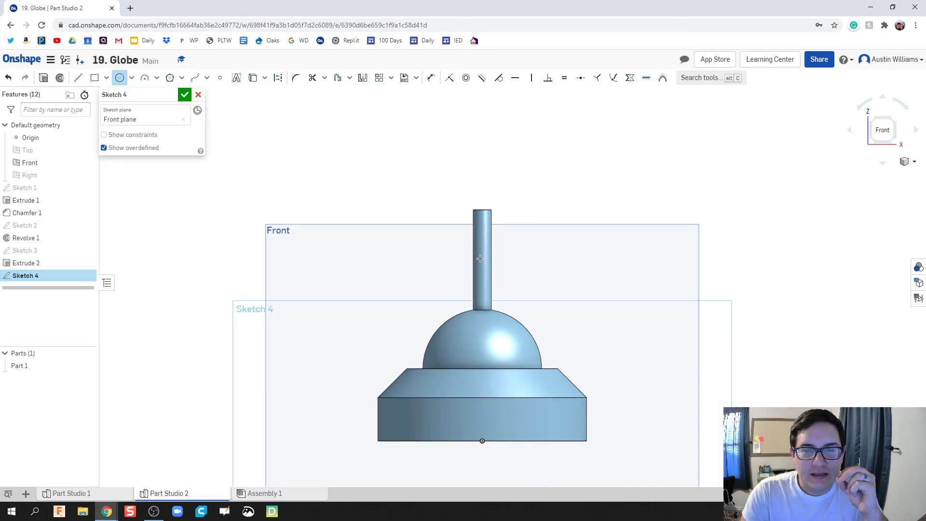
middle_drag(491, 269, 491, 276)
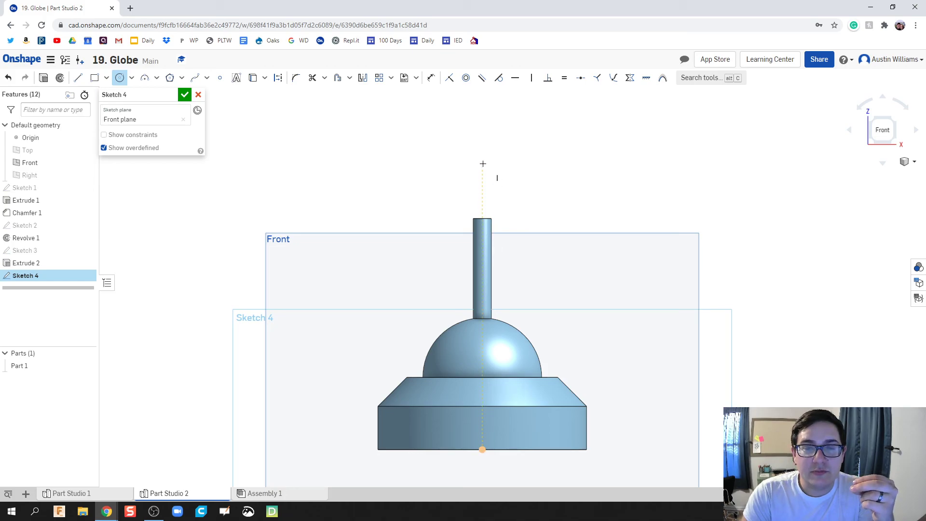
middle_drag(482, 162, 483, 193)
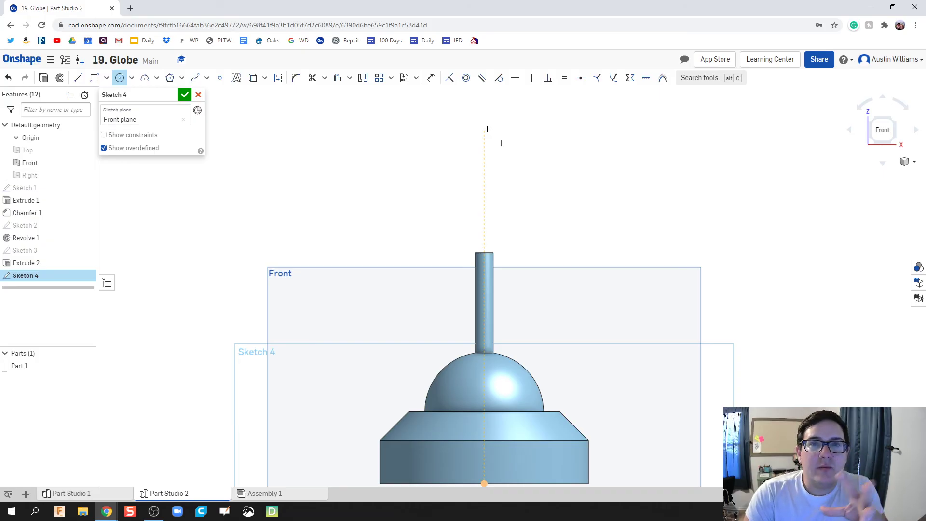
scroll(487, 131, down, 2)
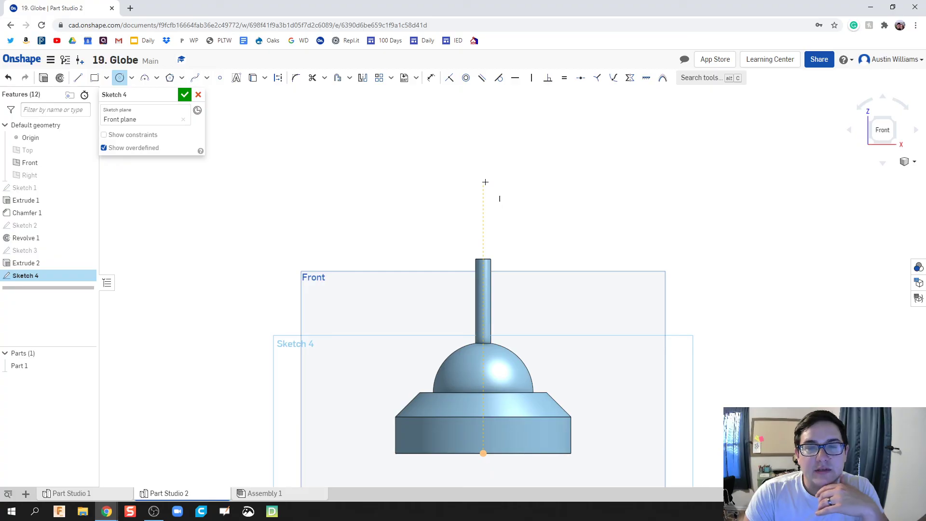
middle_drag(485, 142, 484, 171)
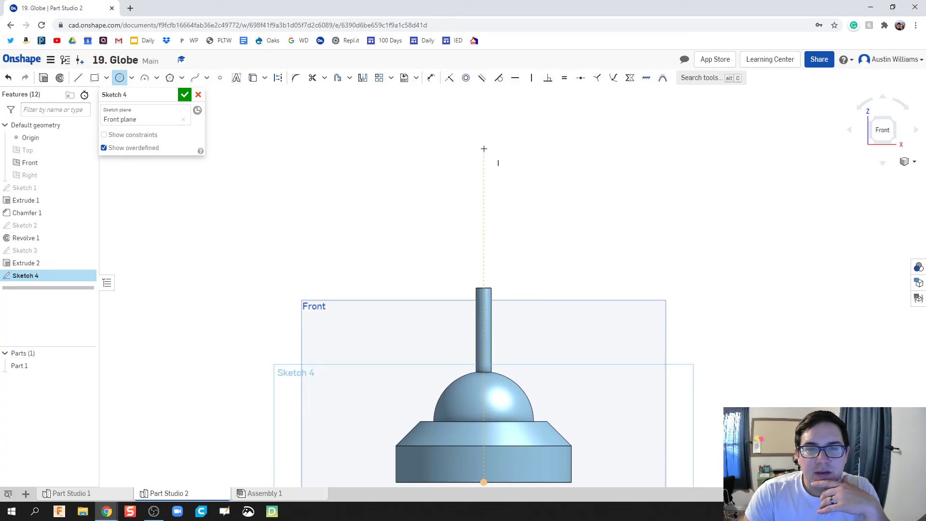
click(484, 150)
click(497, 274)
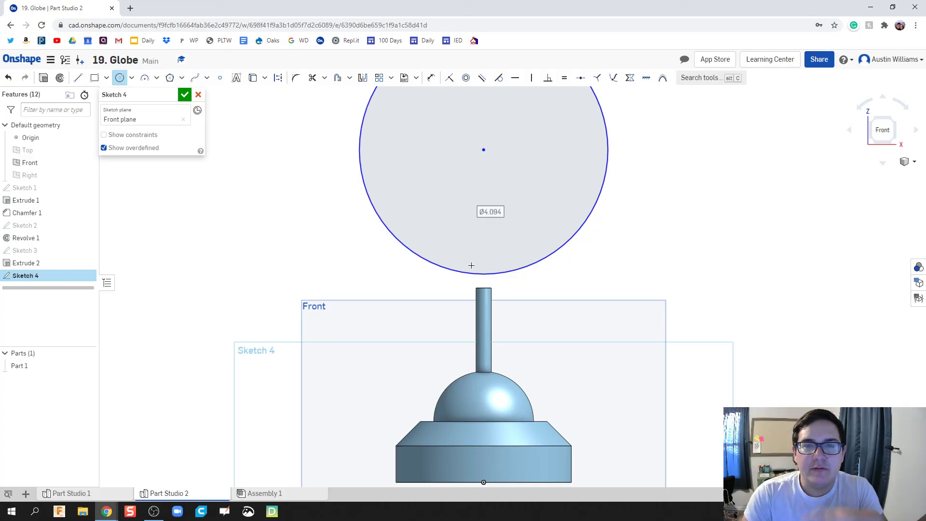
Add a concentric outer Ø4.665 circle around the globe circle
mouse_move(473, 257)
middle_down()
mouse_move(458, 318)
mouse_move(459, 298)
middle_up()
scroll(468, 284, up, 2)
scroll(469, 285, down, 4)
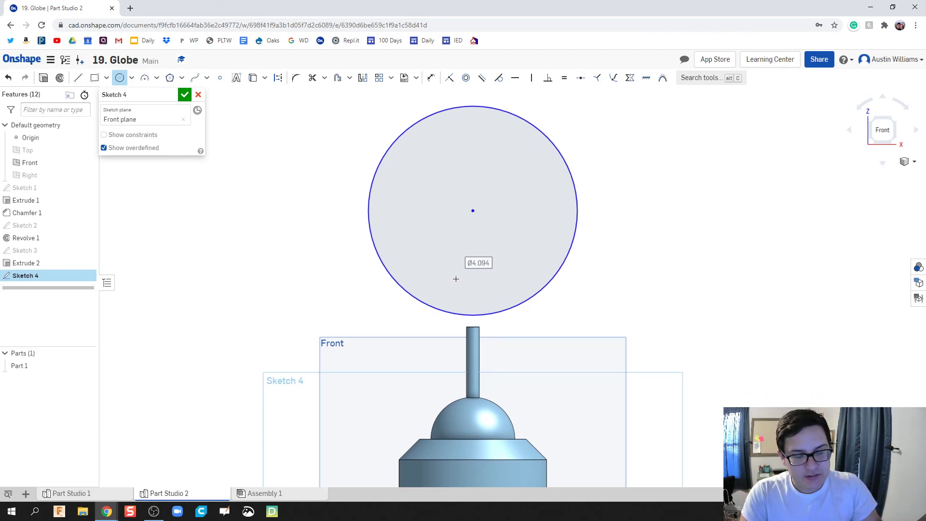
key(Escape)
key(d)
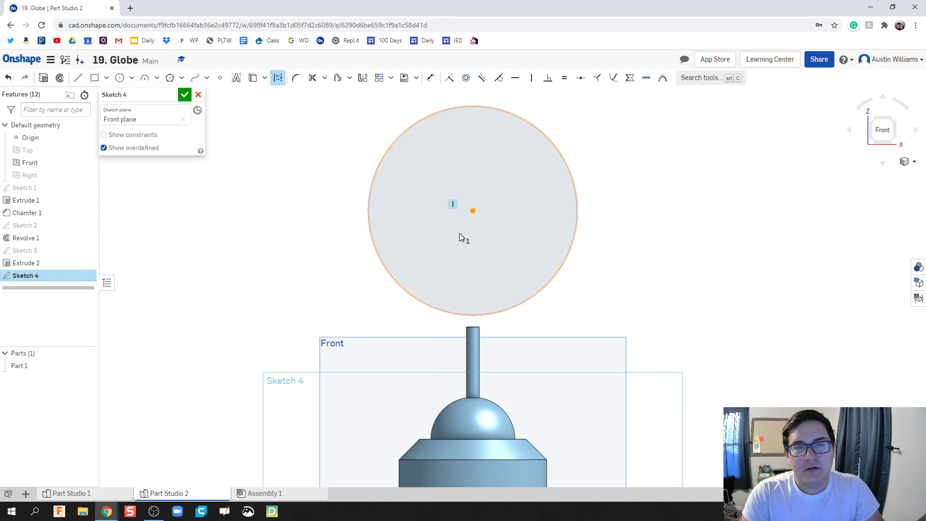
key(Escape)
key(c)
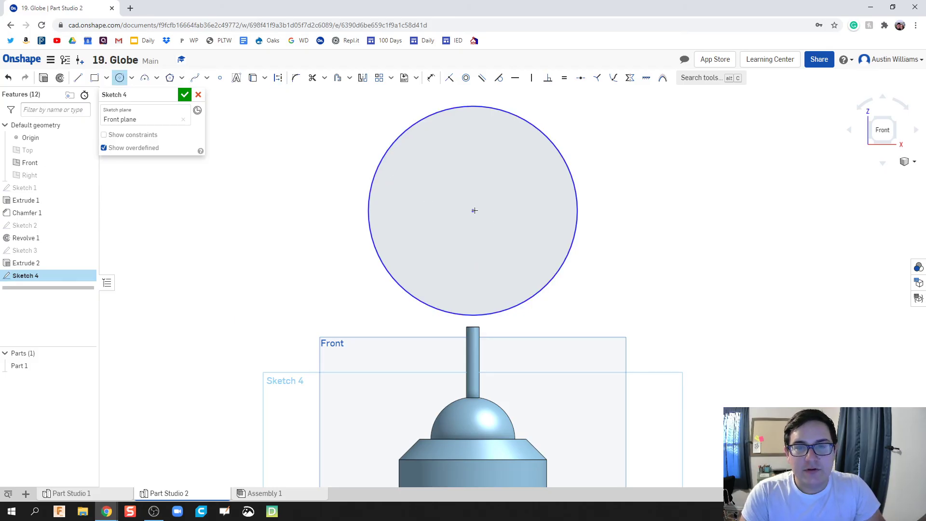
click(475, 210)
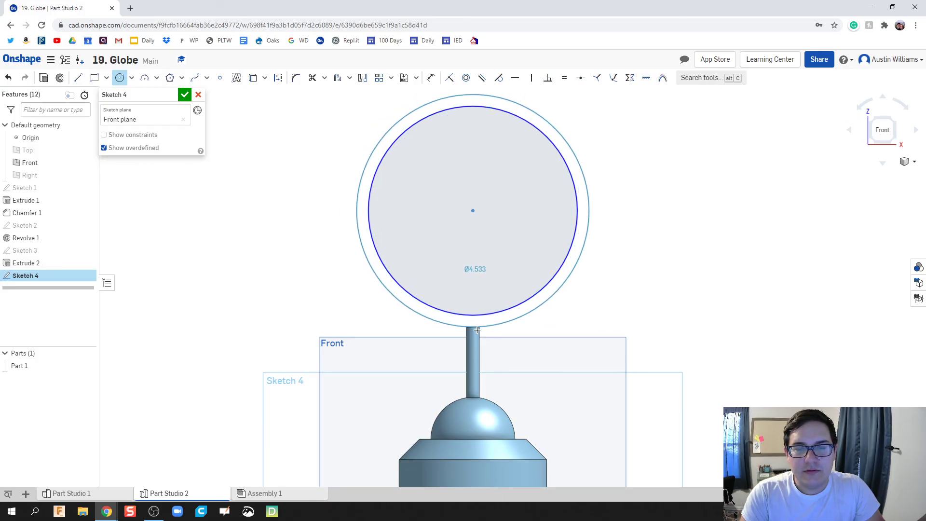
click(477, 330)
mouse_move(477, 329)
right_down()
mouse_move(543, 341)
mouse_move(508, 341)
mouse_move(482, 367)
right_up()
key(n)
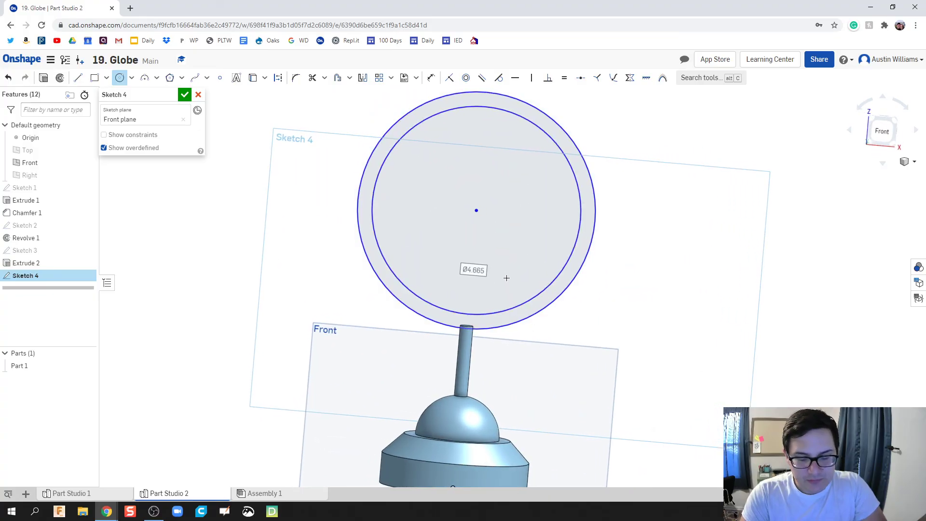
Draw a dividing line through the centre of the two concentric circles
key(l)
click(405, 92)
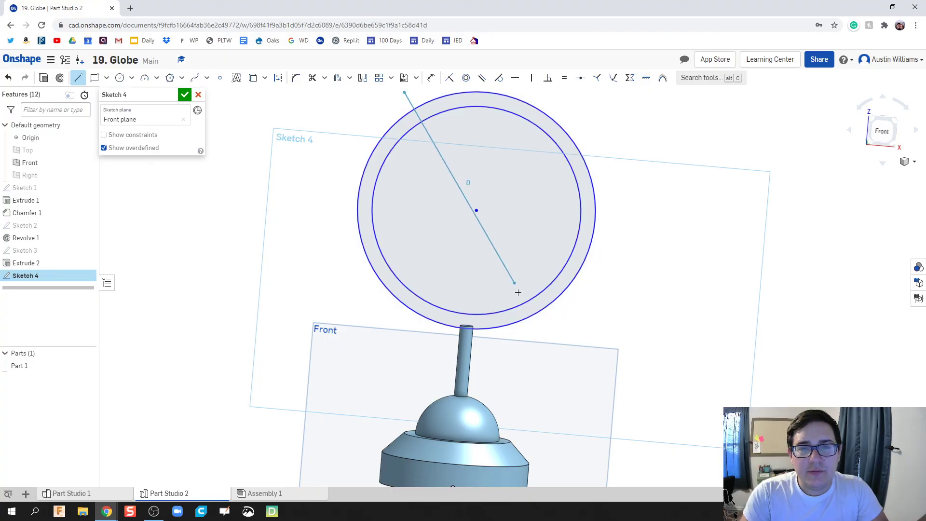
click(537, 311)
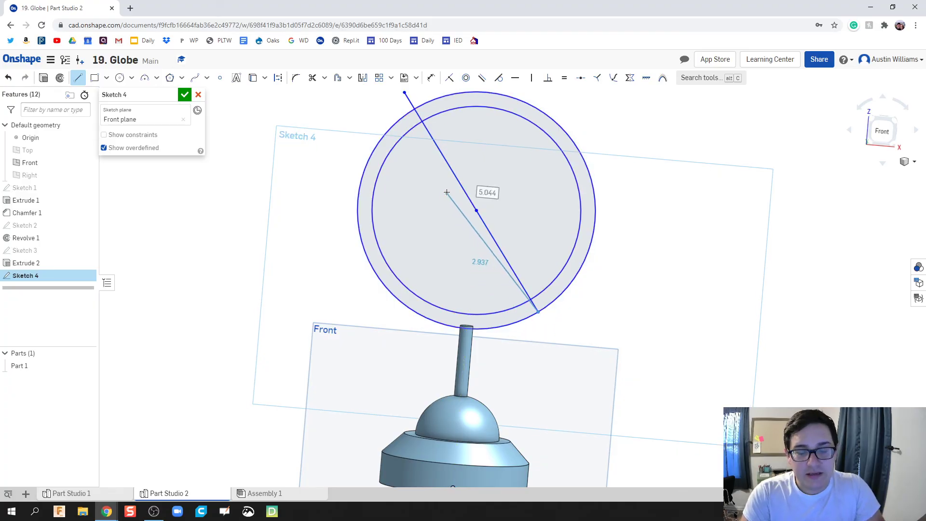
Trim the right arcs of both circles and the dividing line, then finish Sketch 4
key(m)
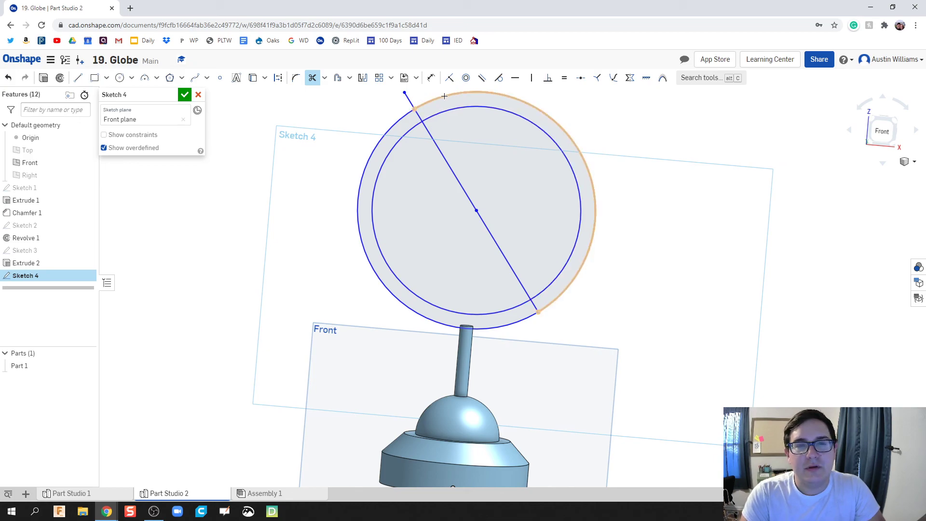
click(462, 111)
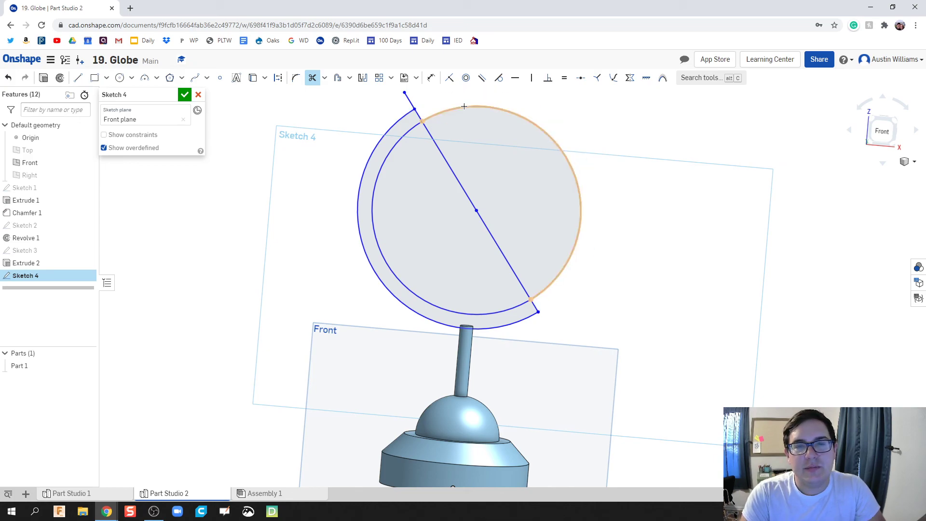
click(463, 107)
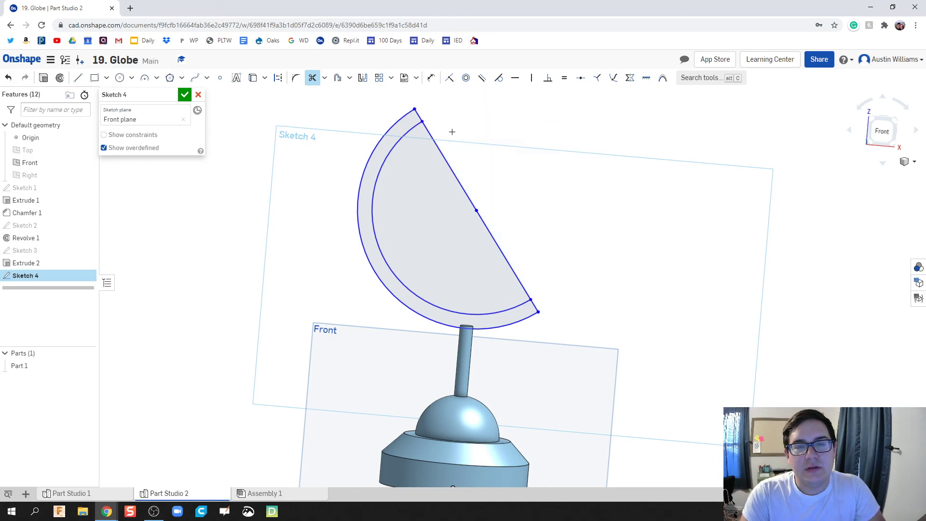
click(452, 171)
mouse_move(549, 256)
right_down()
mouse_move(486, 269)
mouse_move(506, 271)
right_up()
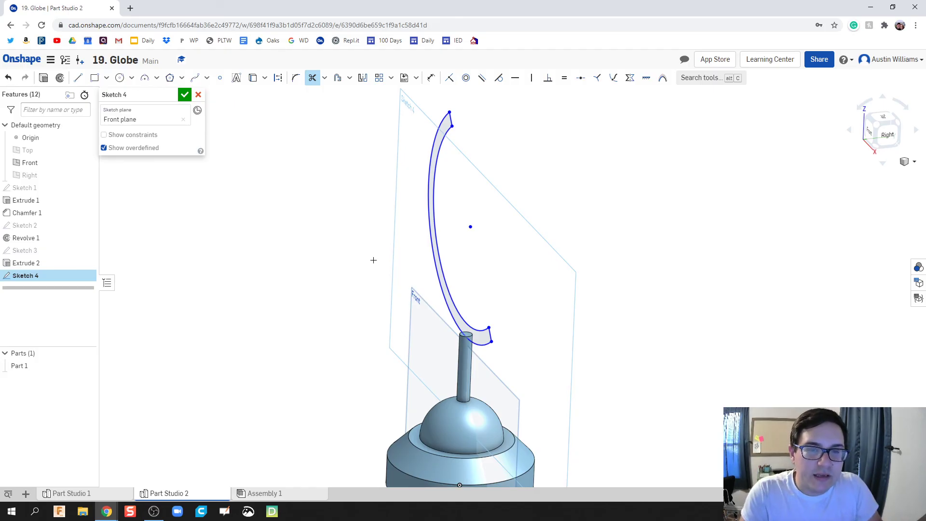
right_drag(228, 152, 383, 259)
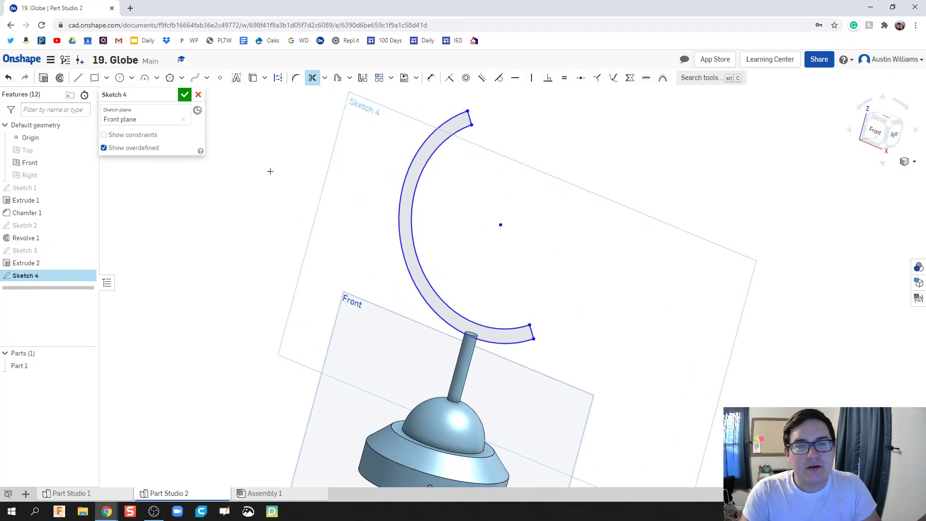
click(185, 95)
right_drag(546, 277, 558, 271)
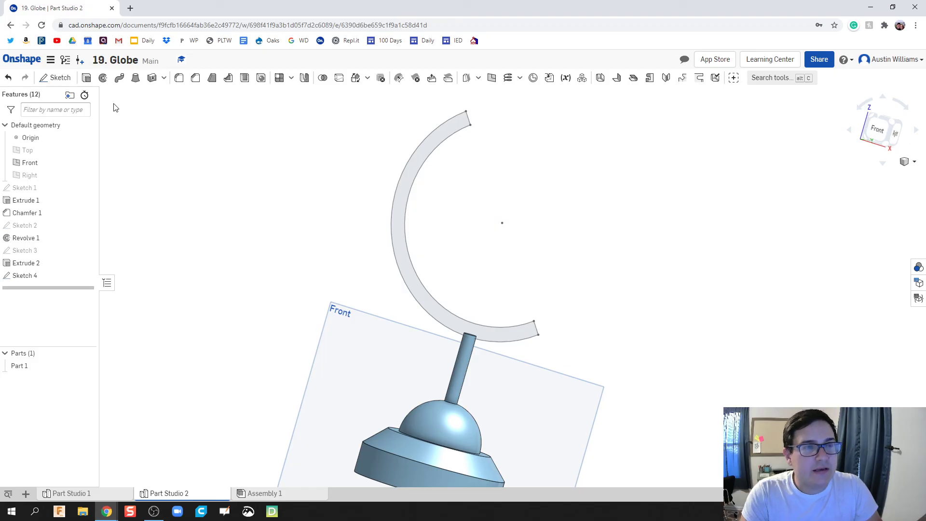
Extrude the C-shaped face of Sketch 4 with Symmetric end type to 0.3 in depth
click(86, 77)
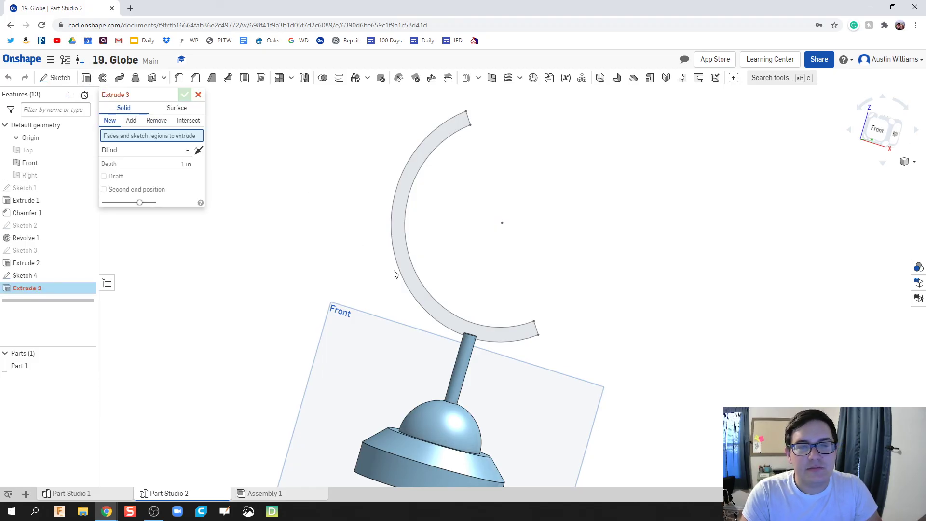
click(410, 284)
mouse_move(618, 306)
right_down()
mouse_move(560, 325)
mouse_move(559, 337)
right_up()
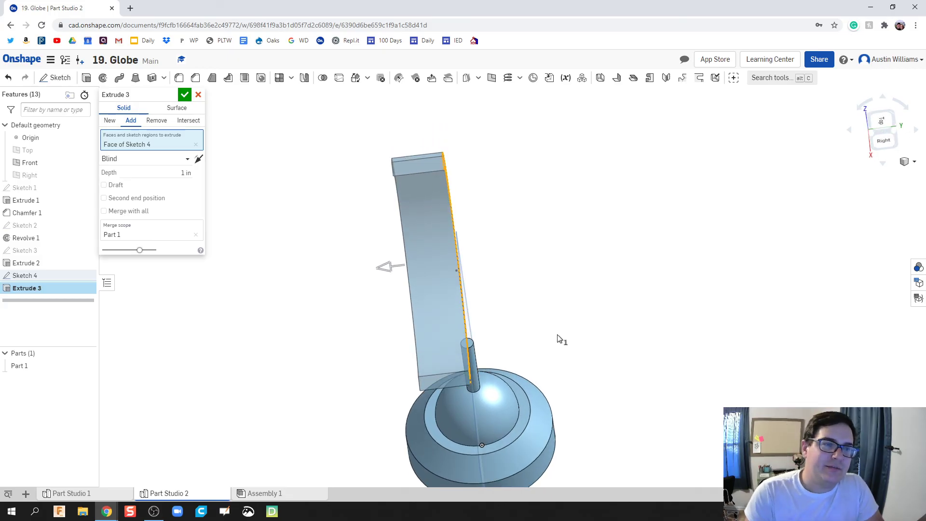
click(162, 158)
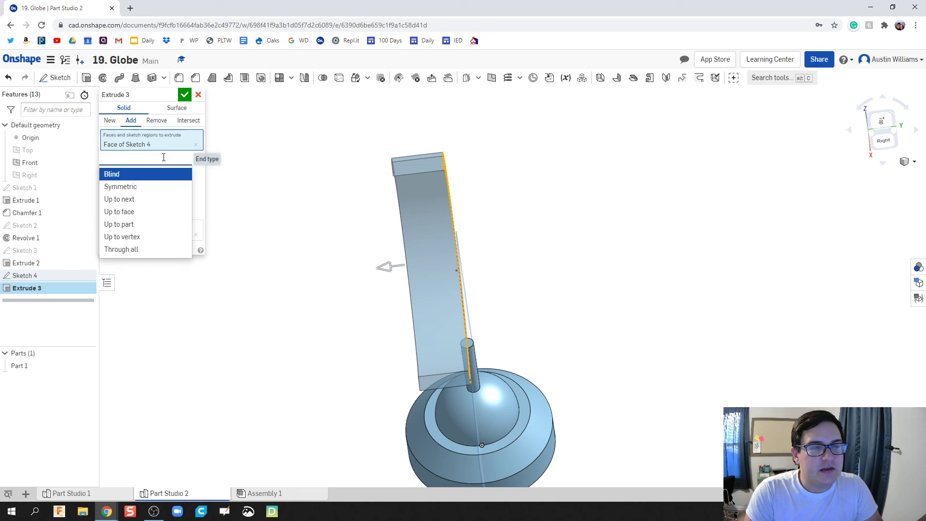
click(153, 187)
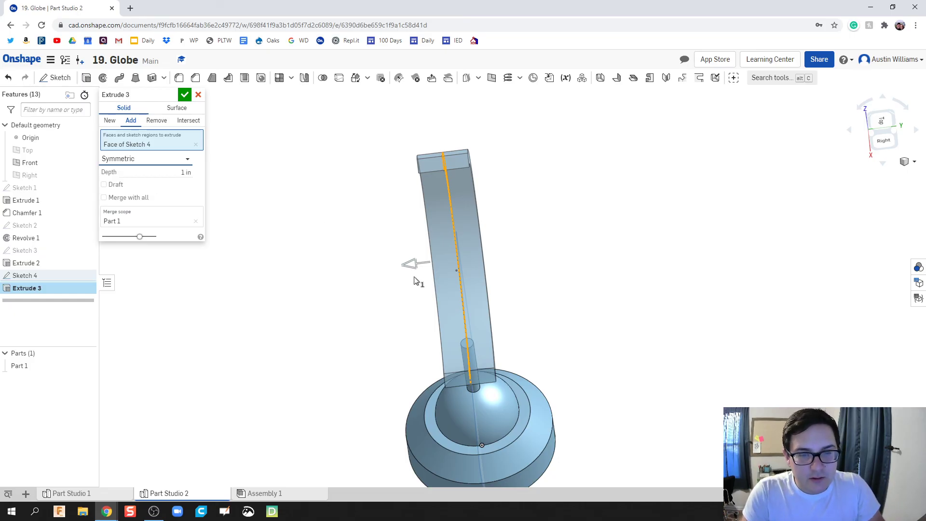
drag(408, 267, 427, 267)
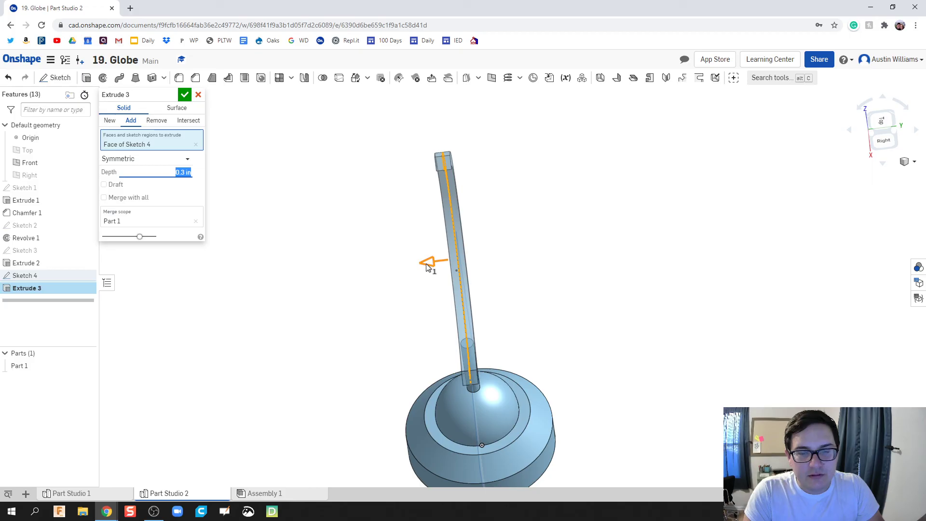
scroll(544, 382, down, 1)
scroll(535, 347, up, 4)
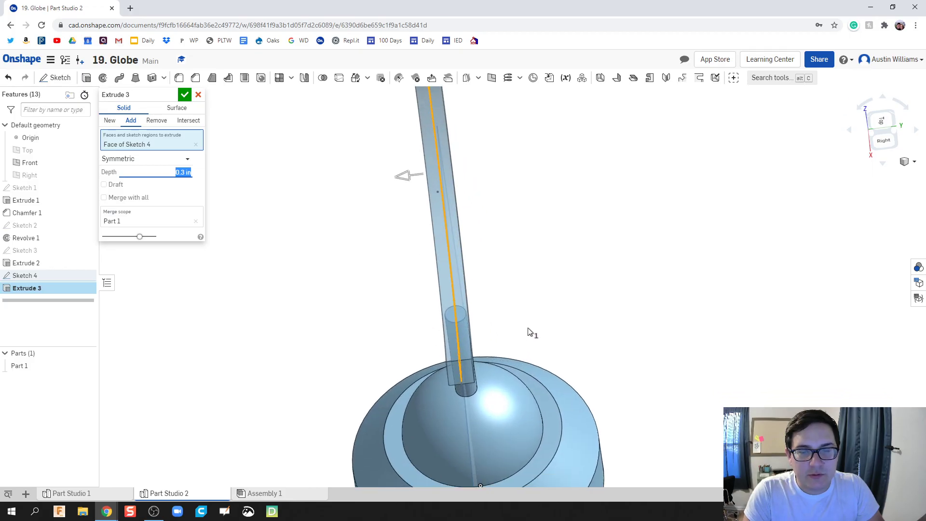
right_drag(531, 329, 473, 300)
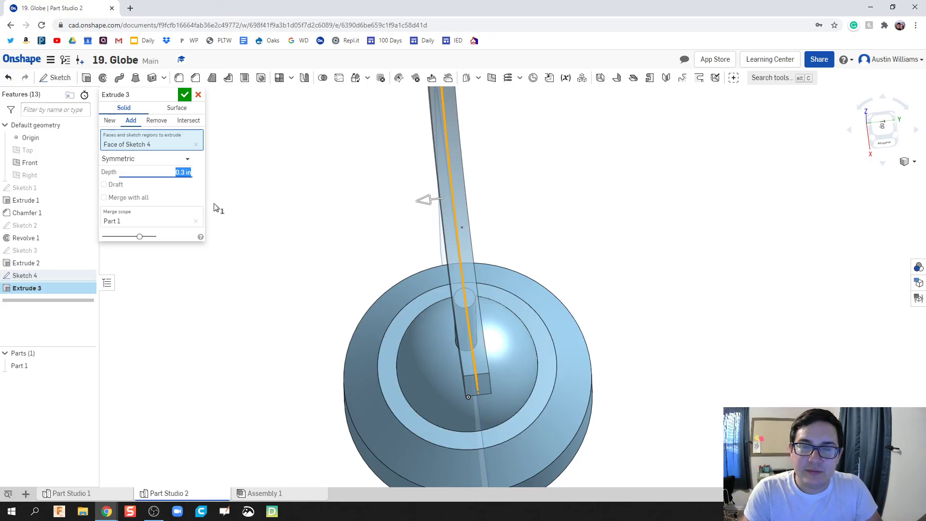
click(185, 94)
View the Front plane face-on and start a new sketch
right_drag(321, 324, 359, 295)
scroll(361, 292, down, 5)
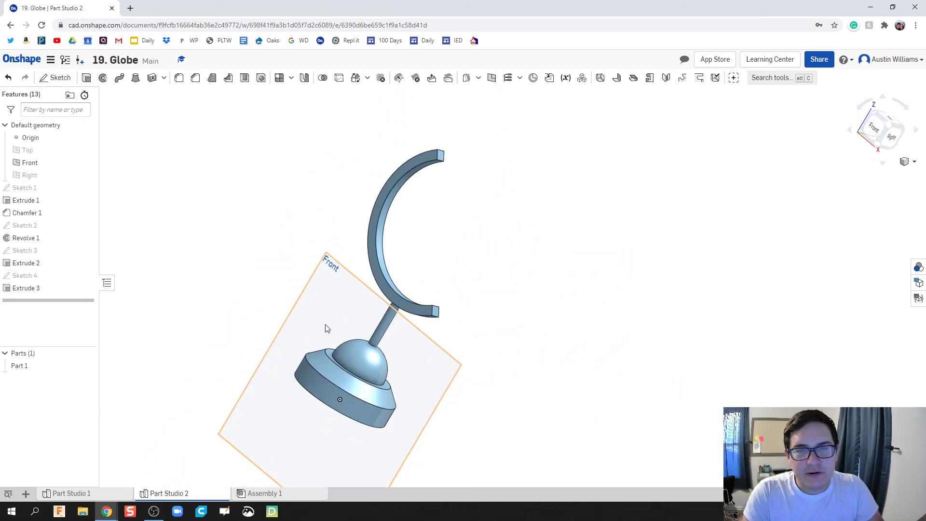
middle_drag(327, 328, 323, 318)
right_drag(323, 317, 358, 326)
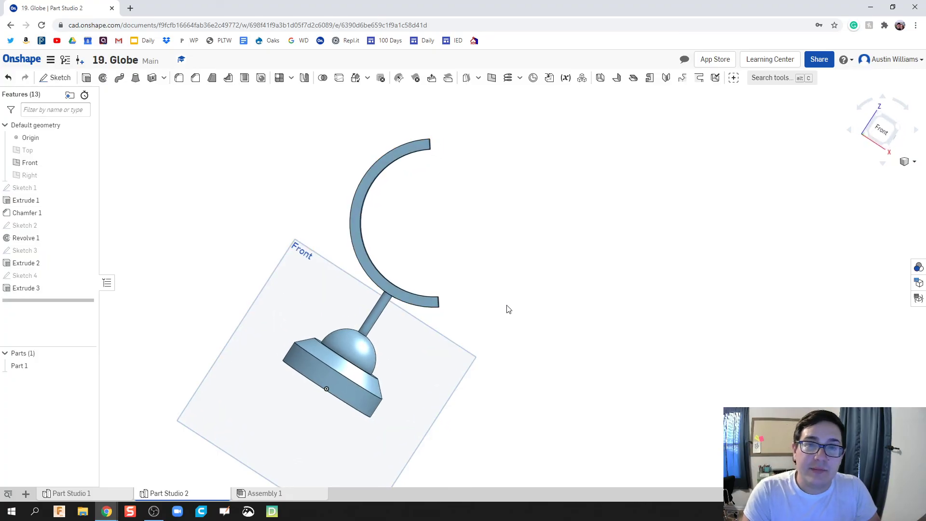
right_click(309, 305)
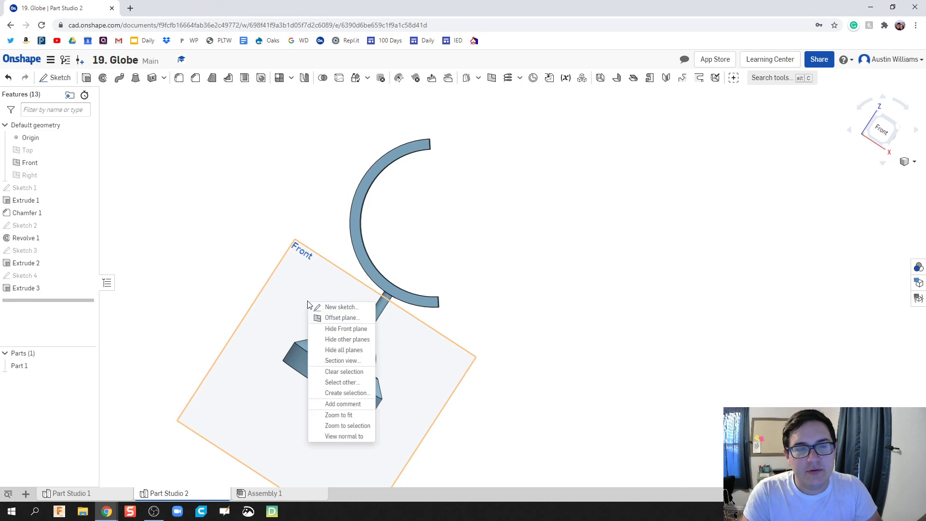
click(353, 436)
middle_drag(438, 305, 403, 422)
scroll(436, 374, down, 3)
scroll(442, 366, up, 4)
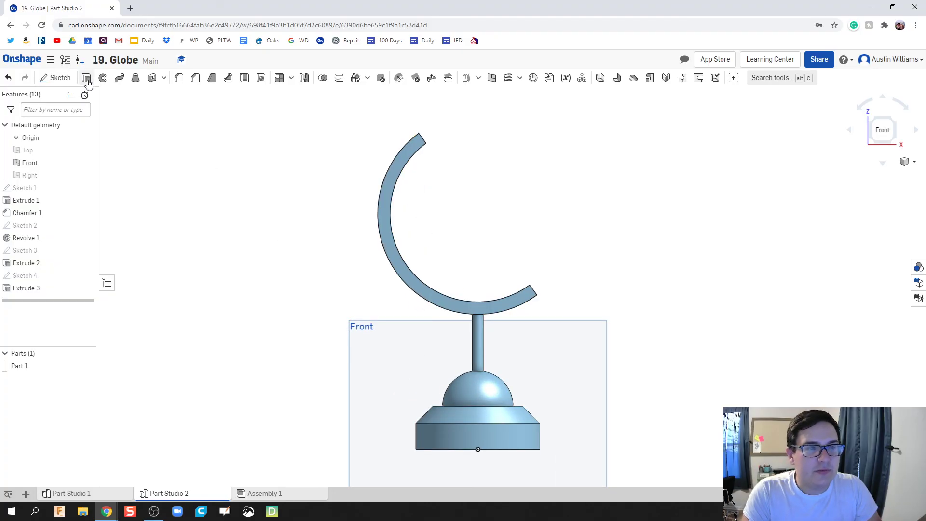
click(55, 78)
Place Sketch 5 on the Front plane and look straight at it
click(391, 362)
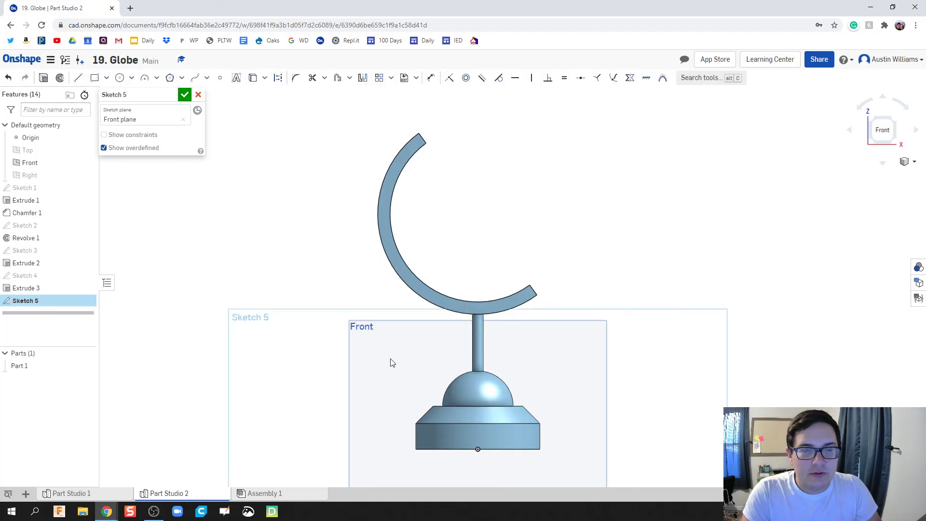
right_click(392, 363)
click(441, 492)
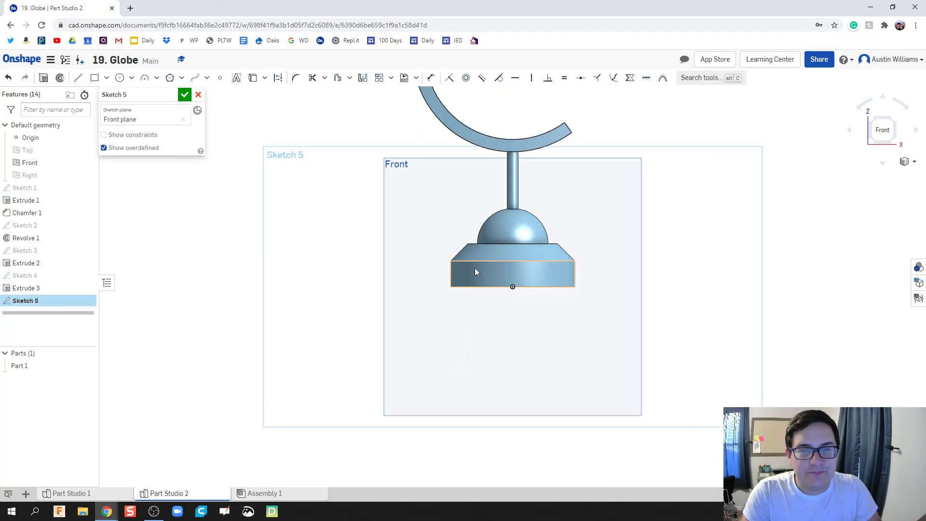
middle_drag(475, 267, 442, 393)
scroll(446, 304, up, 2)
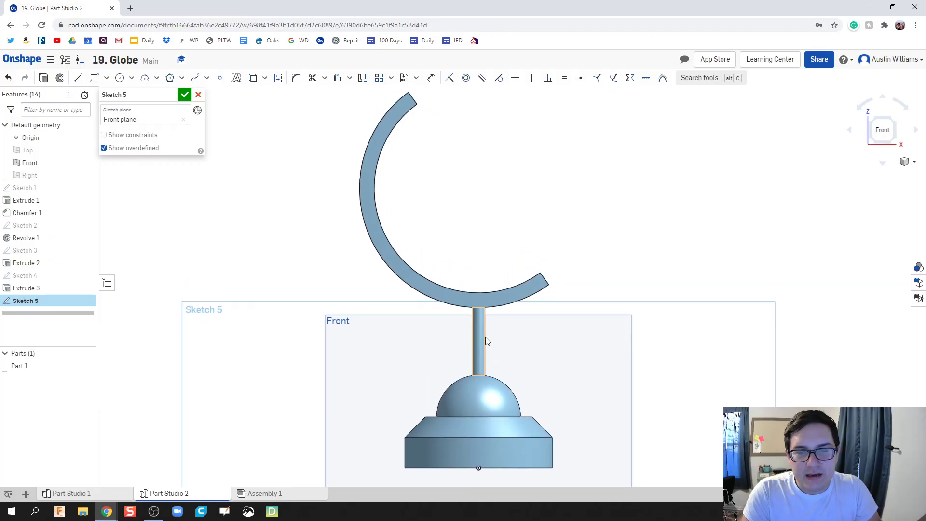
Show Sketch 4 and draw a Ø3.883 circle centred on the arc centre, just inside the arm
key(c)
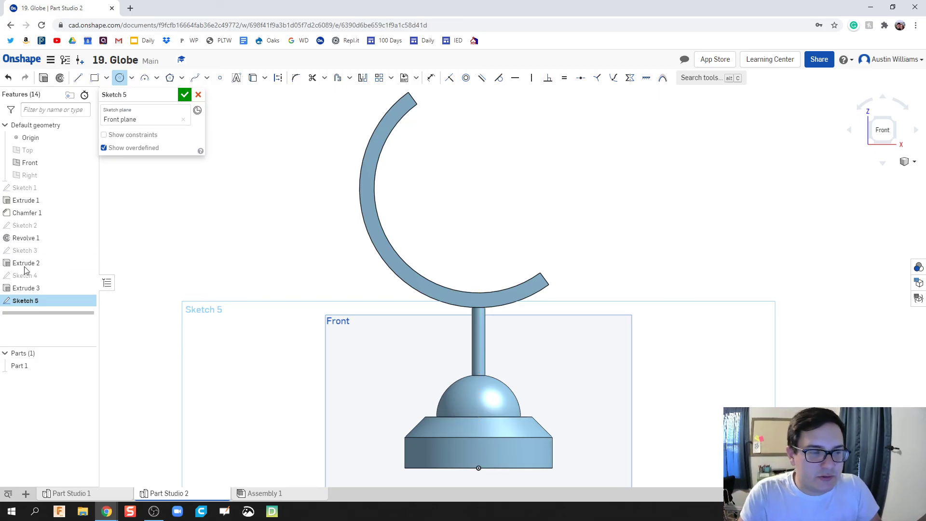
click(87, 276)
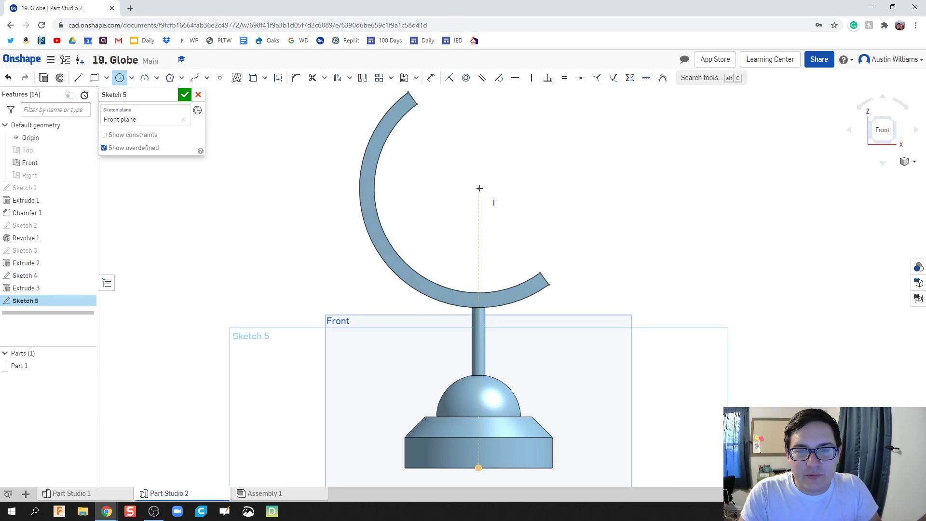
scroll(477, 190, up, 3)
scroll(492, 201, down, 3)
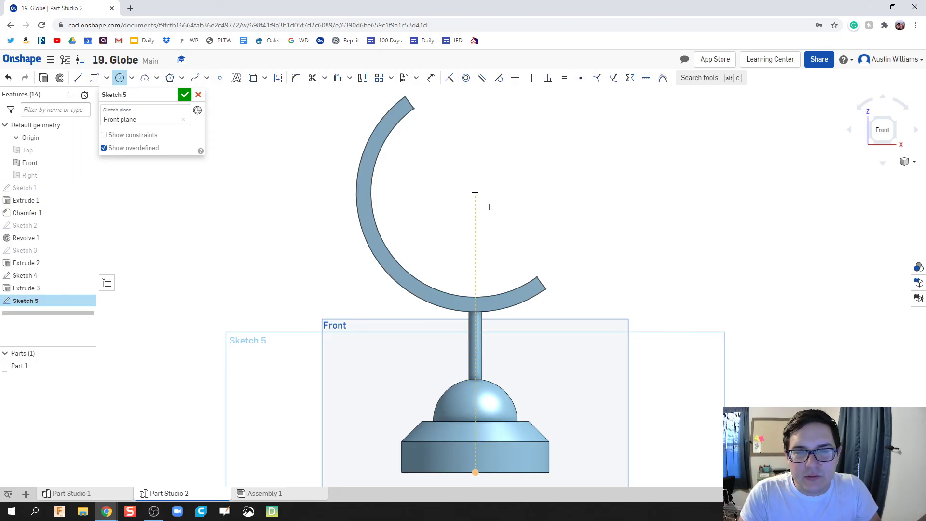
scroll(476, 193, up, 2)
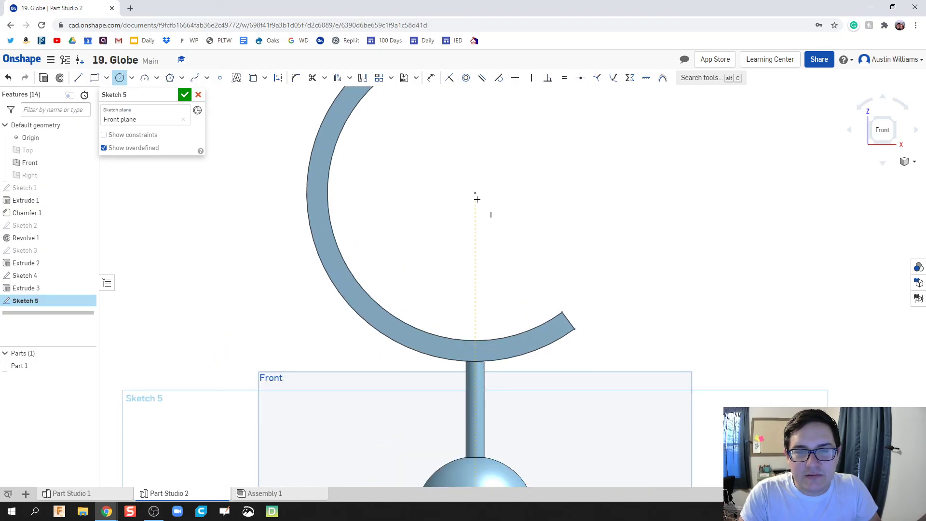
click(475, 193)
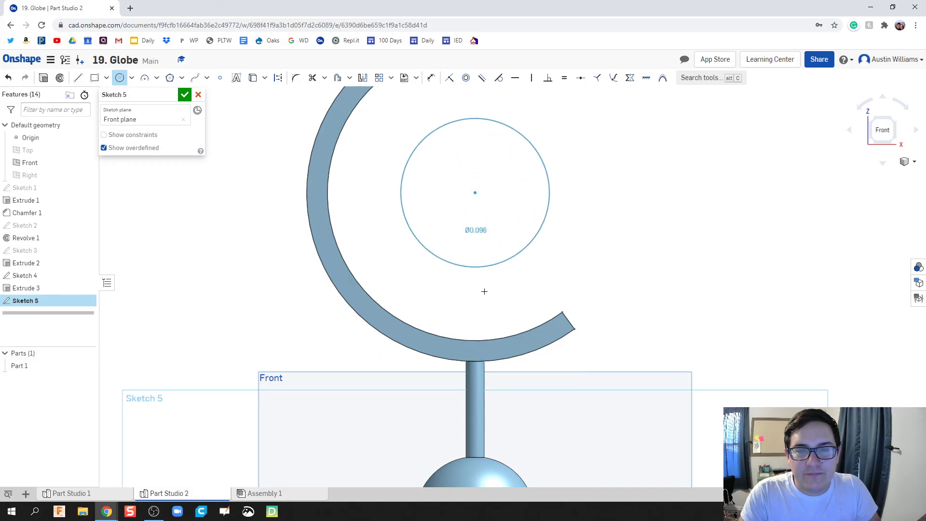
click(483, 333)
scroll(484, 333, down, 4)
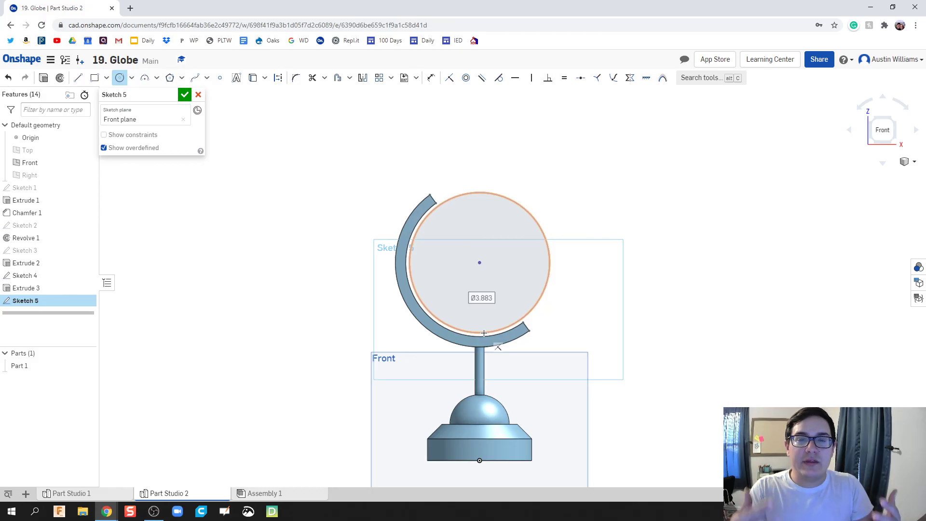
scroll(484, 333, up, 3)
Draw a vertical line through the circle's centre and accept Sketch 5
key(l)
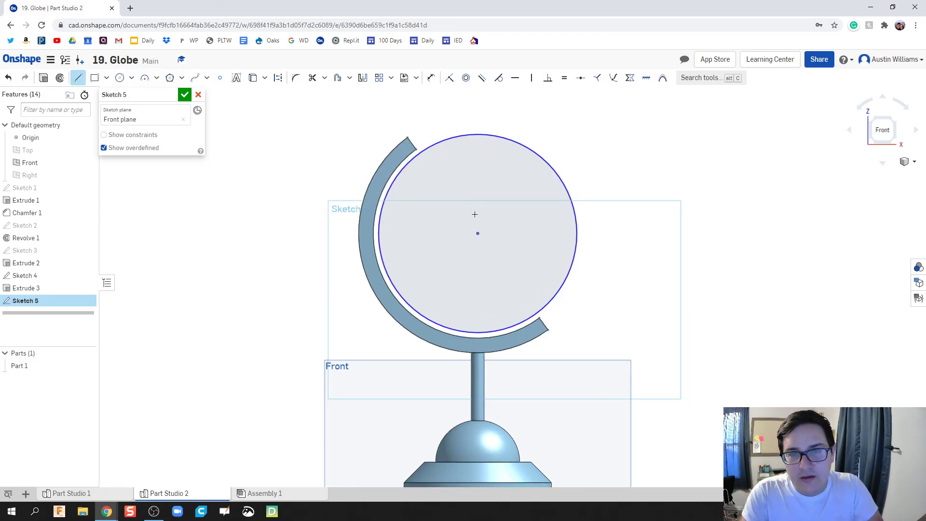
mouse_move(478, 121)
mouse_down()
mouse_move(478, 349)
mouse_move(327, 175)
mouse_move(378, 227)
mouse_move(422, 243)
mouse_up()
key(Escape)
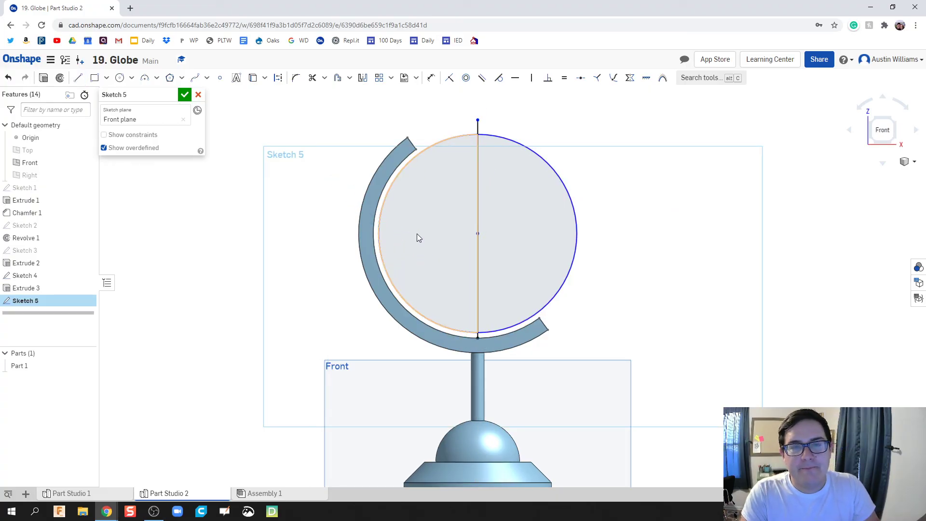
click(185, 94)
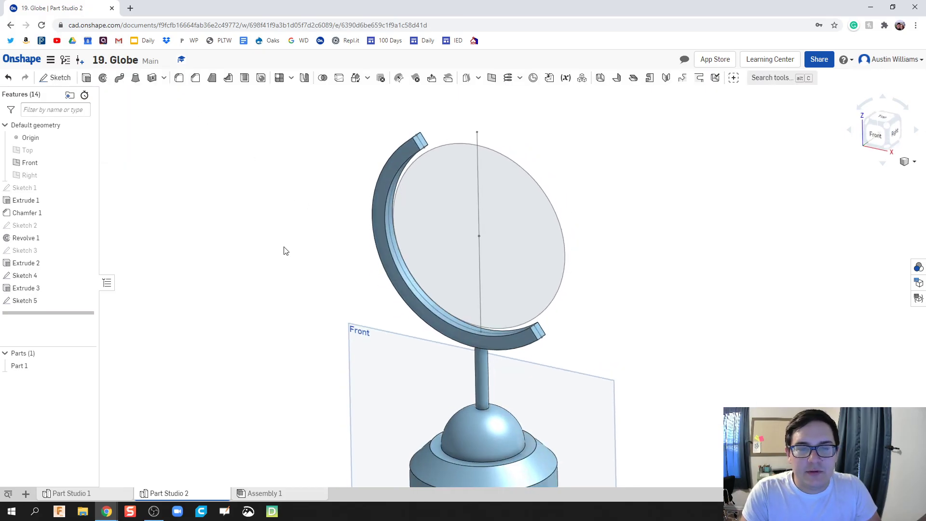
Revolve the circle region about the vertical line to create the globe sphere, Part 2
click(103, 77)
click(540, 243)
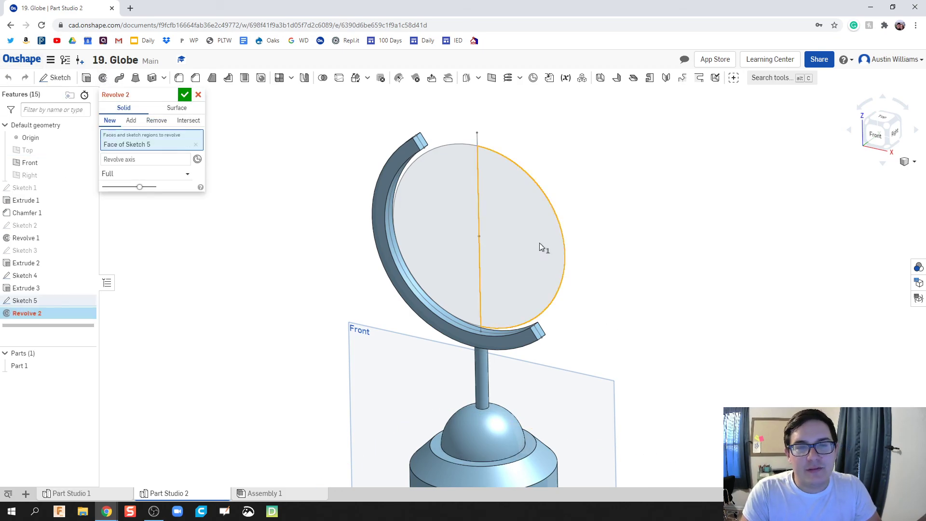
click(134, 158)
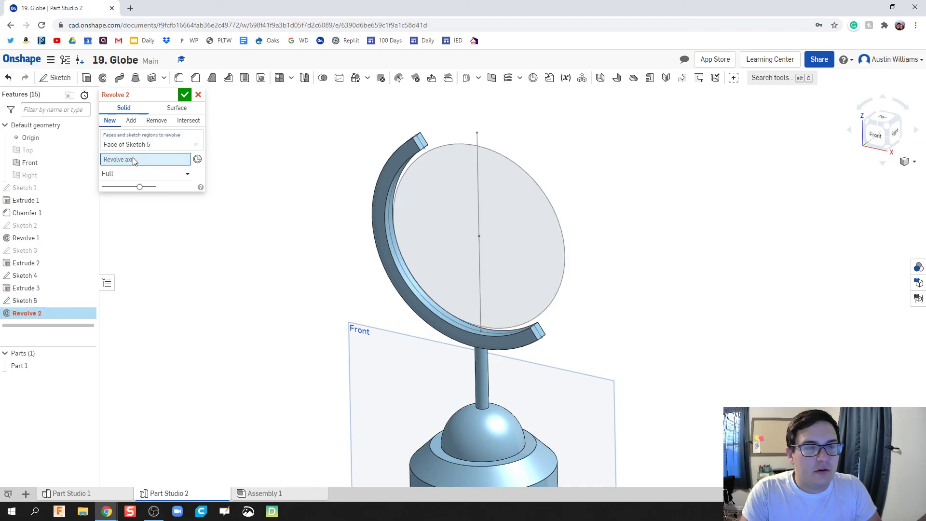
click(479, 209)
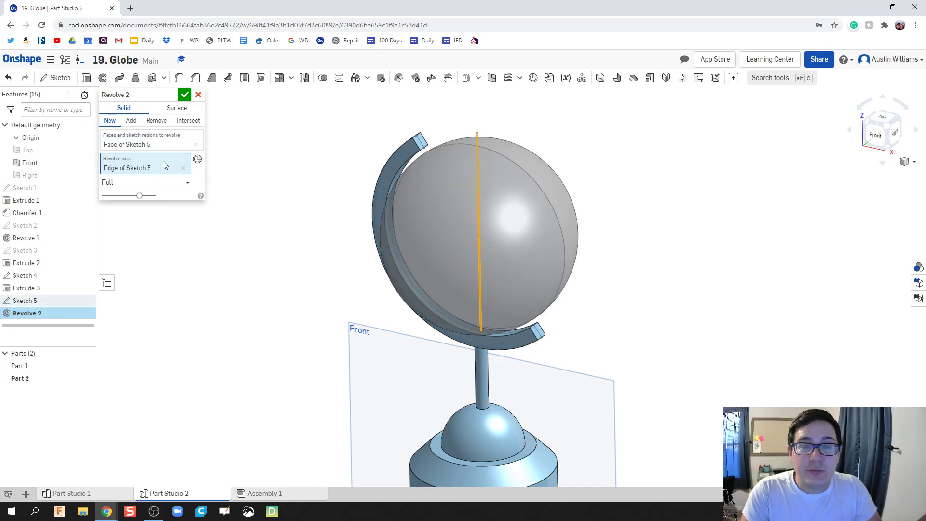
click(184, 95)
mouse_move(337, 345)
right_down()
mouse_move(351, 343)
mouse_move(337, 347)
right_up()
middle_drag(337, 347, 337, 324)
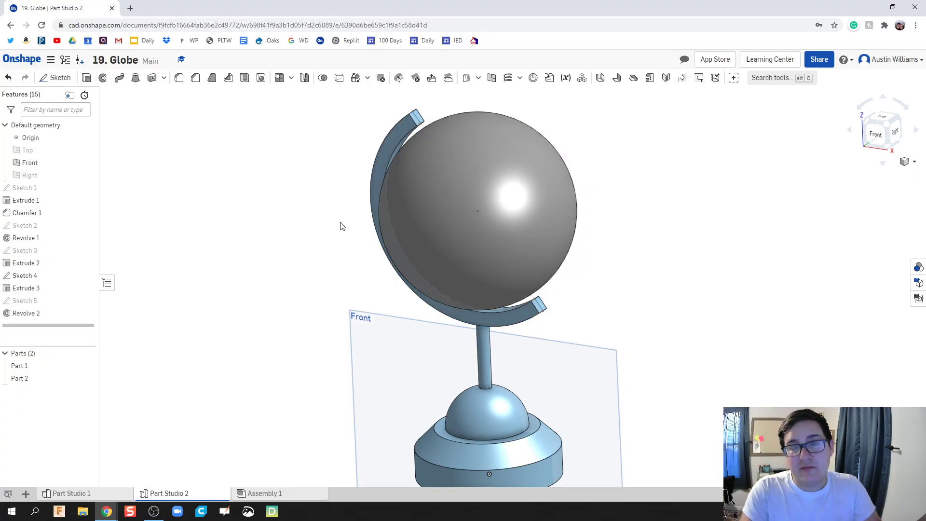
Hide the globe sphere Part 2 and begin Sketch 6
click(87, 380)
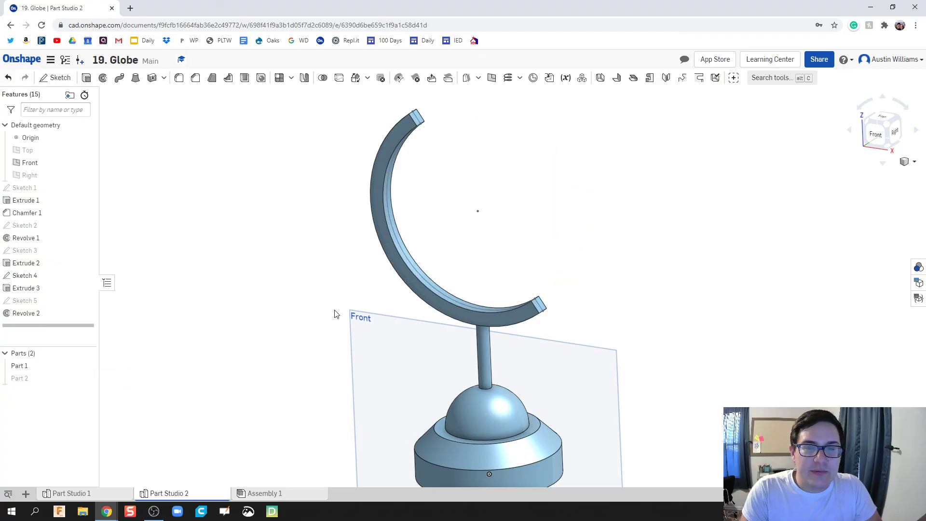
right_drag(339, 263, 317, 283)
click(56, 77)
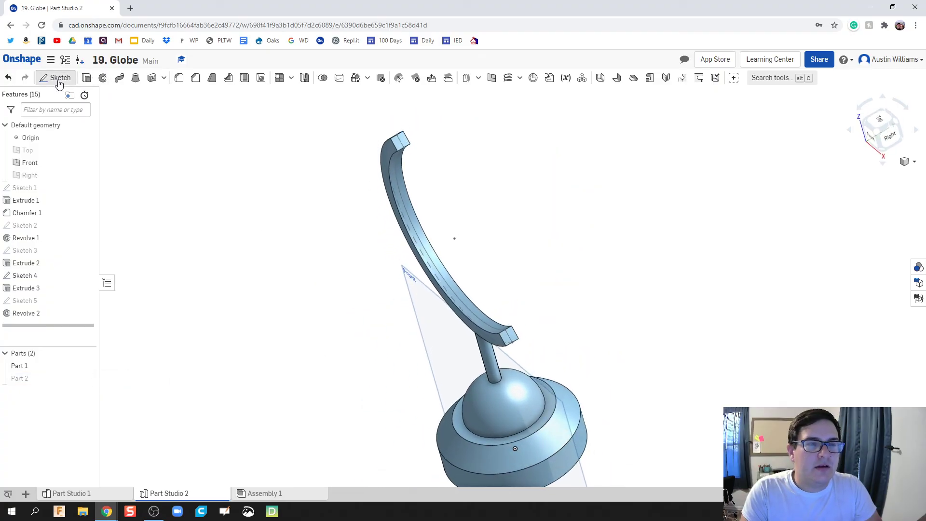
Place Sketch 6 on the arm's end face and view the arm edge-on
click(398, 145)
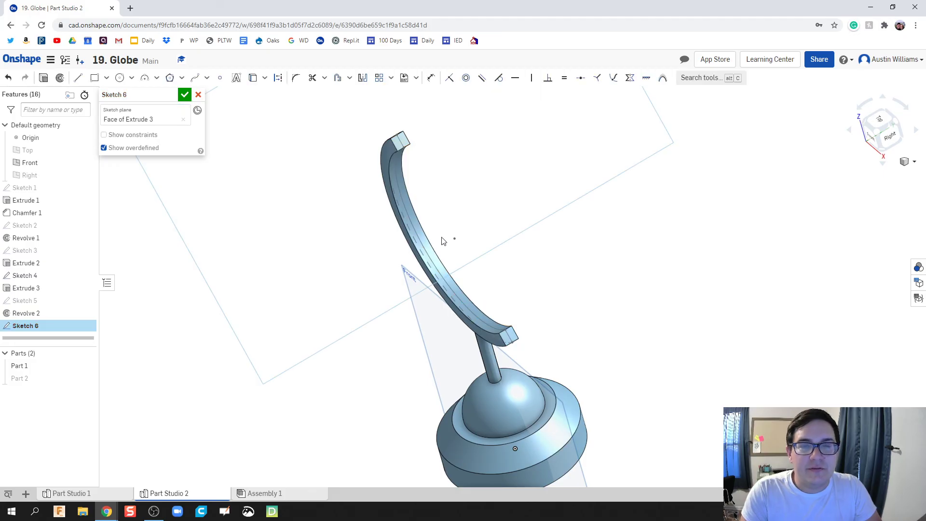
right_drag(441, 239, 496, 209)
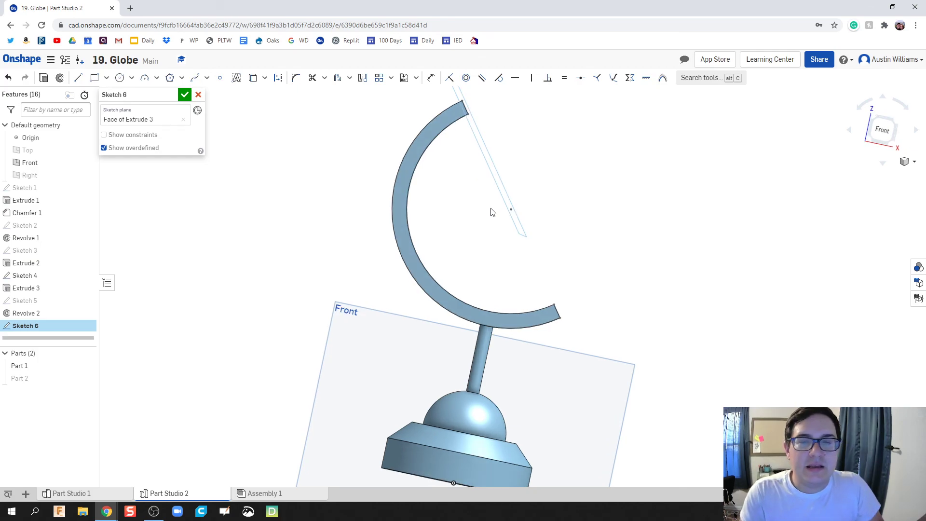
mouse_move(492, 212)
right_down()
mouse_move(407, 224)
mouse_move(418, 230)
mouse_move(511, 134)
mouse_move(487, 159)
mouse_move(331, 169)
right_up()
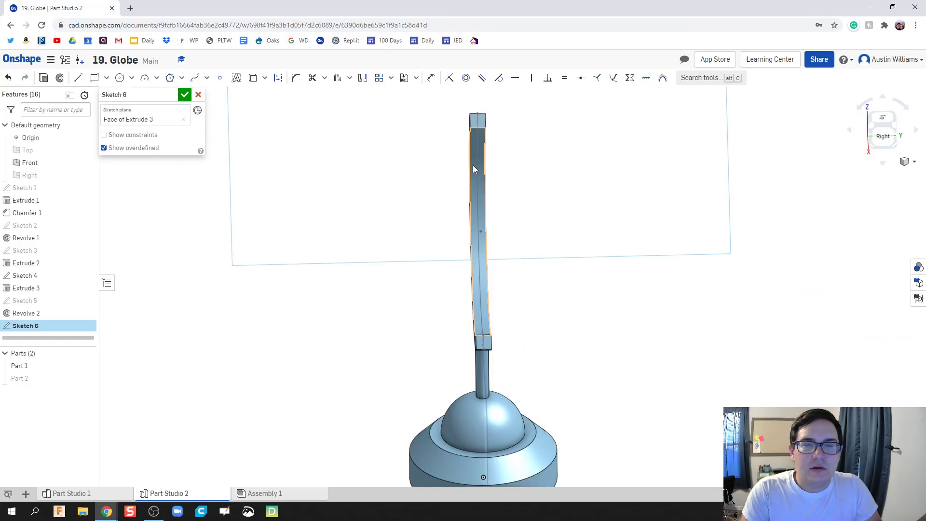
Draw a closed thin rectangle, 5.392 long and 0.079 wide, along the arm past its top
key(l)
scroll(469, 207, up, 5)
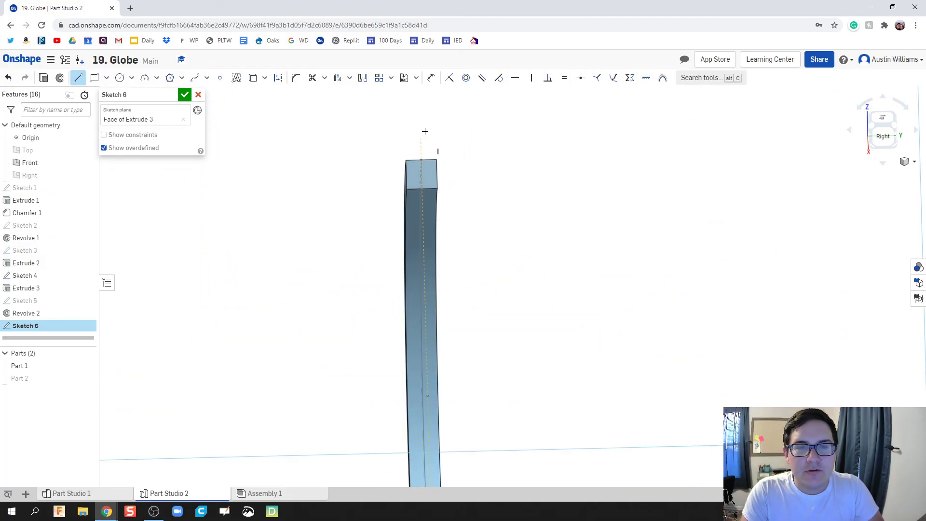
click(421, 117)
right_drag(425, 289, 413, 407)
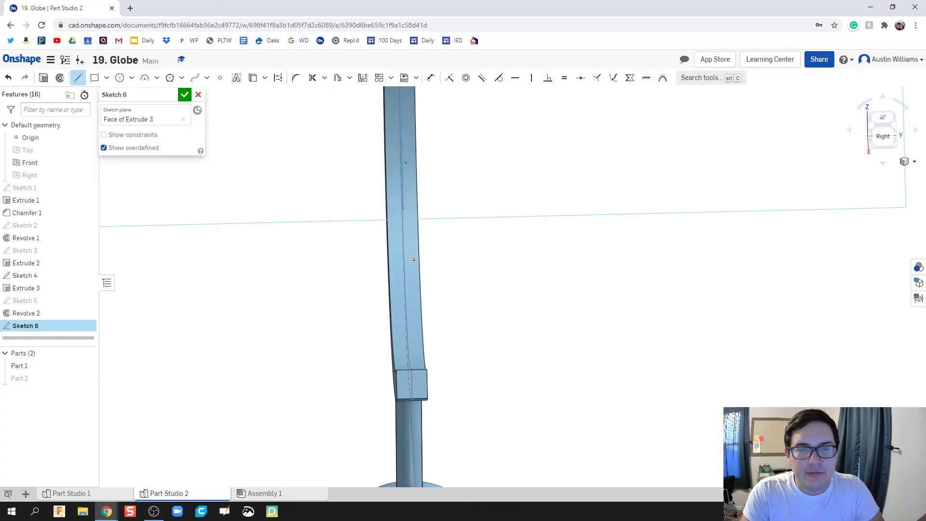
click(421, 431)
right_drag(440, 382, 436, 290)
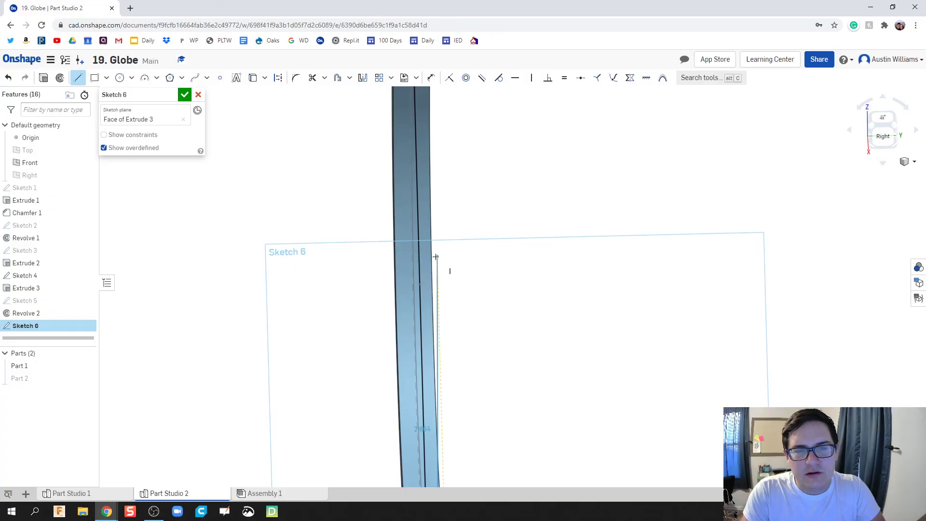
mouse_move(436, 257)
right_down()
mouse_move(434, 393)
mouse_move(435, 155)
right_up()
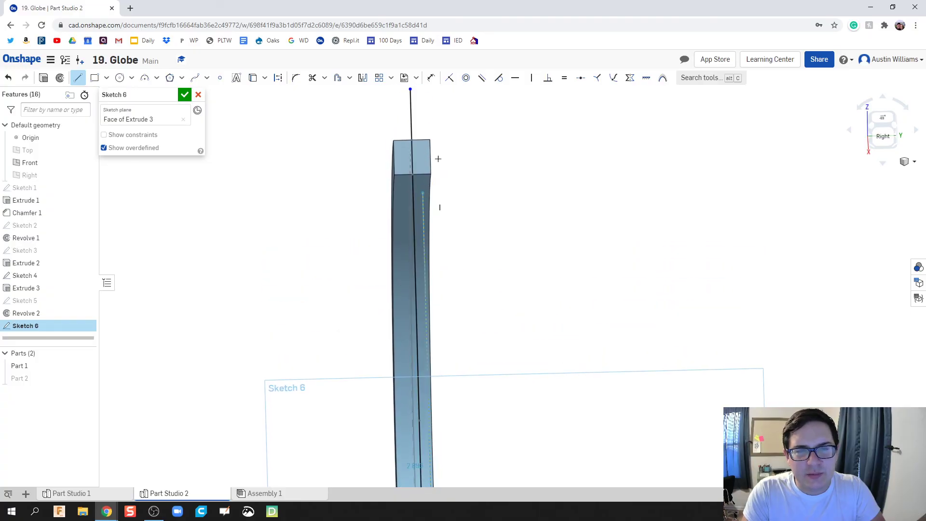
click(418, 89)
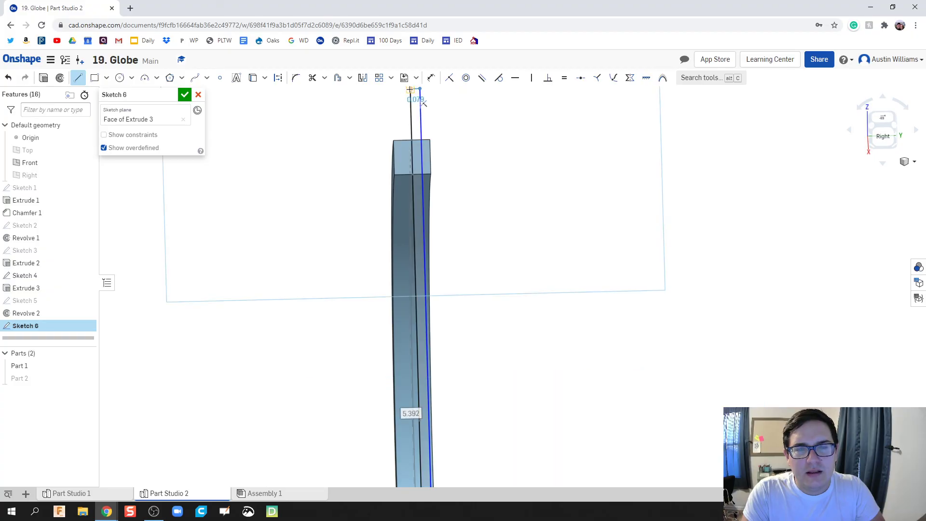
click(409, 90)
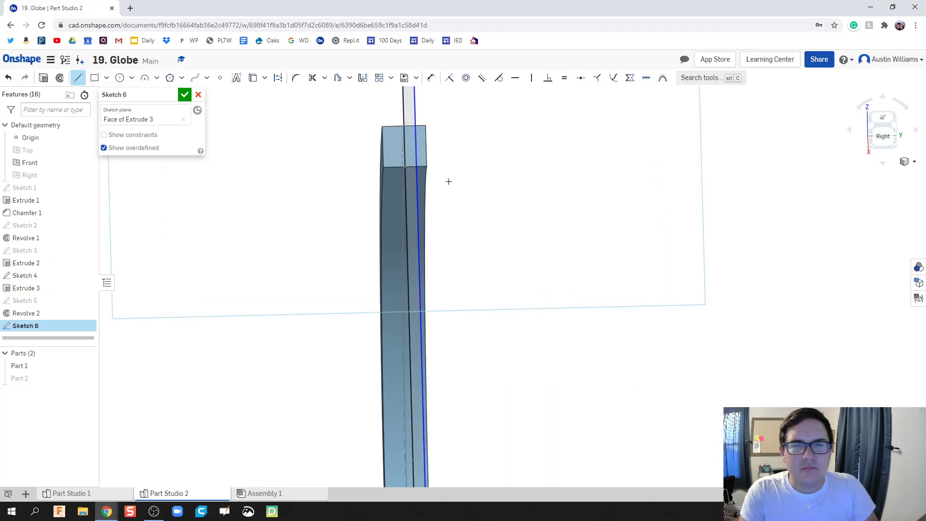
Constrain the rectangle's top and right edges to be perpendicular
mouse_move(446, 169)
middle_down()
mouse_move(475, 275)
mouse_move(533, 258)
mouse_move(505, 330)
mouse_move(509, 217)
mouse_move(466, 213)
mouse_move(461, 269)
mouse_move(430, 376)
middle_up()
scroll(431, 376, up, 5)
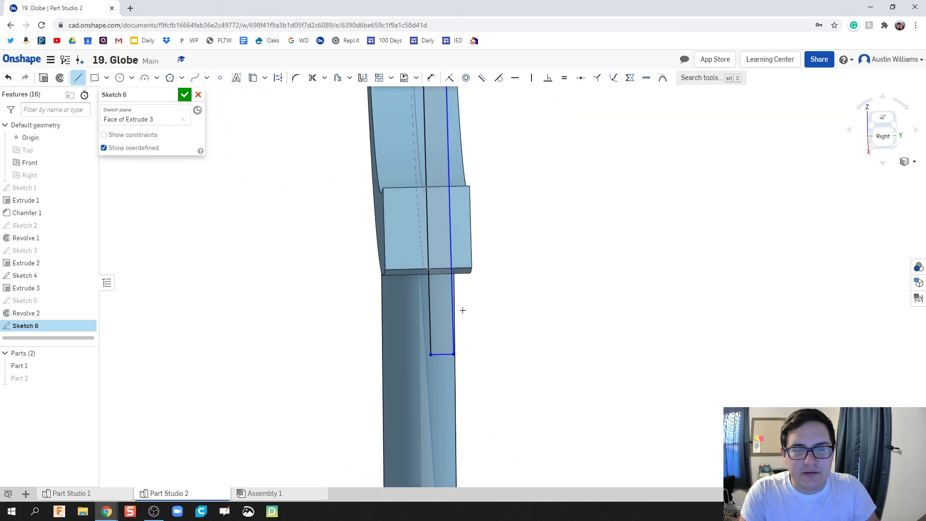
middle_drag(461, 310, 548, 502)
scroll(573, 223, up, 2)
middle_drag(573, 223, 570, 410)
scroll(572, 151, down, 3)
mouse_move(572, 151)
middle_down()
mouse_move(583, 262)
mouse_move(526, 201)
middle_up()
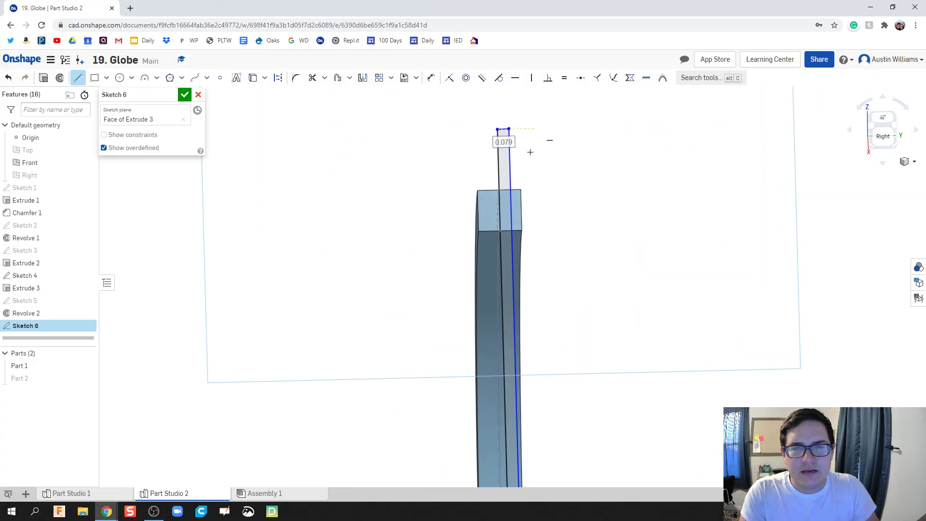
middle_drag(529, 161, 482, 239)
scroll(482, 240, up, 3)
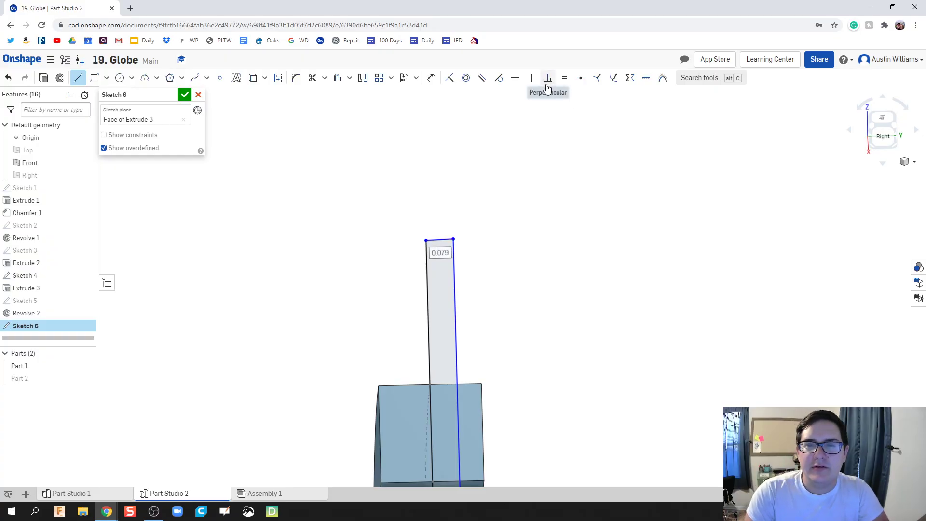
click(547, 79)
click(442, 240)
click(454, 252)
scroll(547, 280, down, 3)
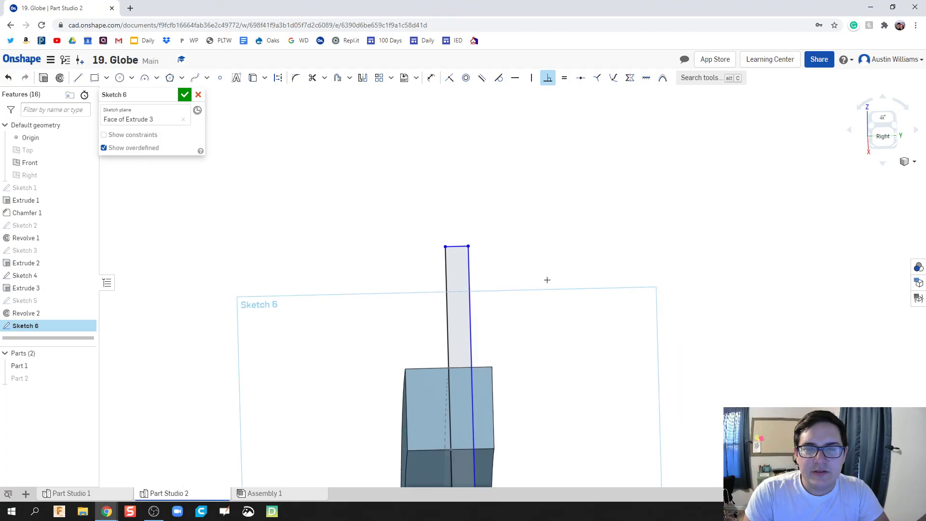
scroll(546, 287, down, 2)
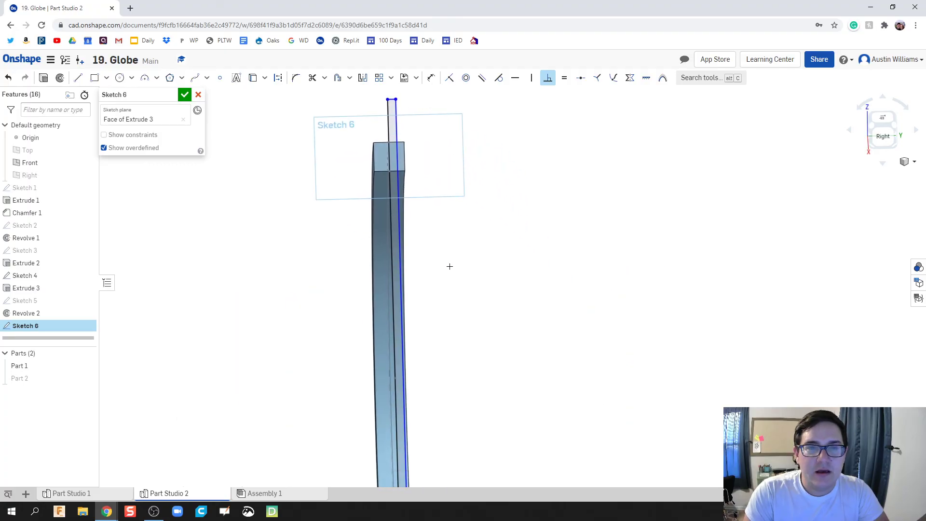
scroll(460, 244, down, 2)
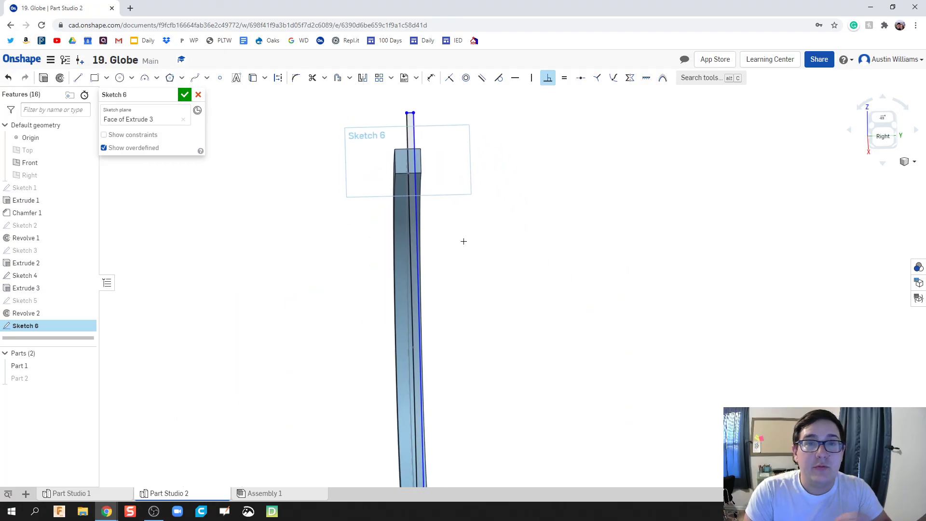
Finish Sketch 6 and select its three regions for a revolve
click(184, 94)
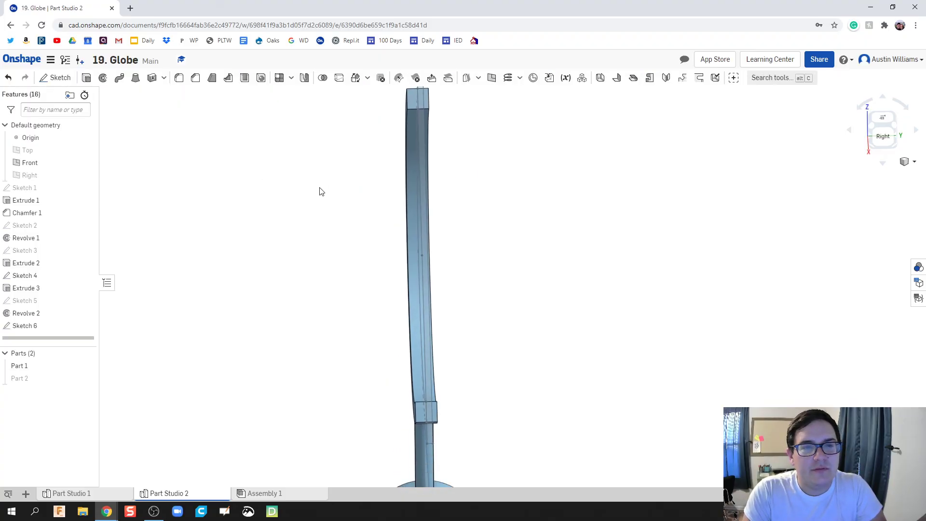
click(103, 78)
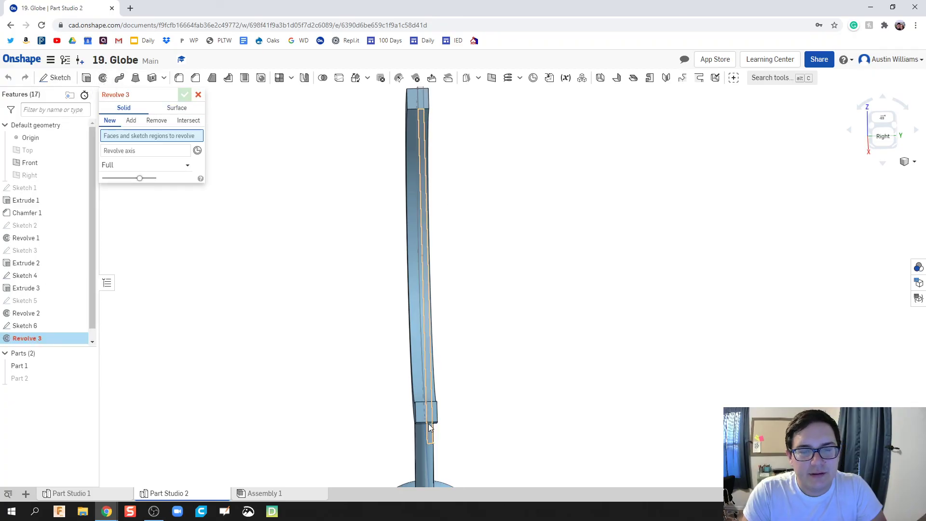
click(428, 439)
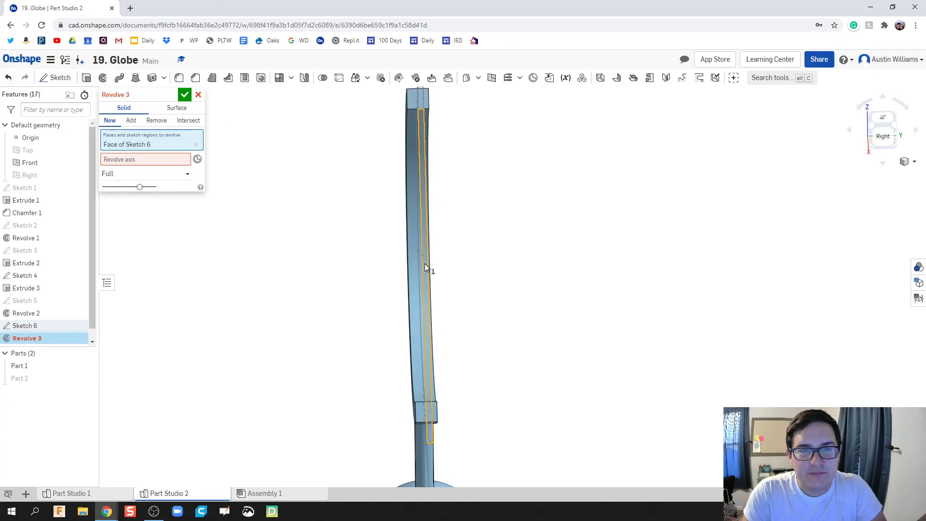
click(422, 96)
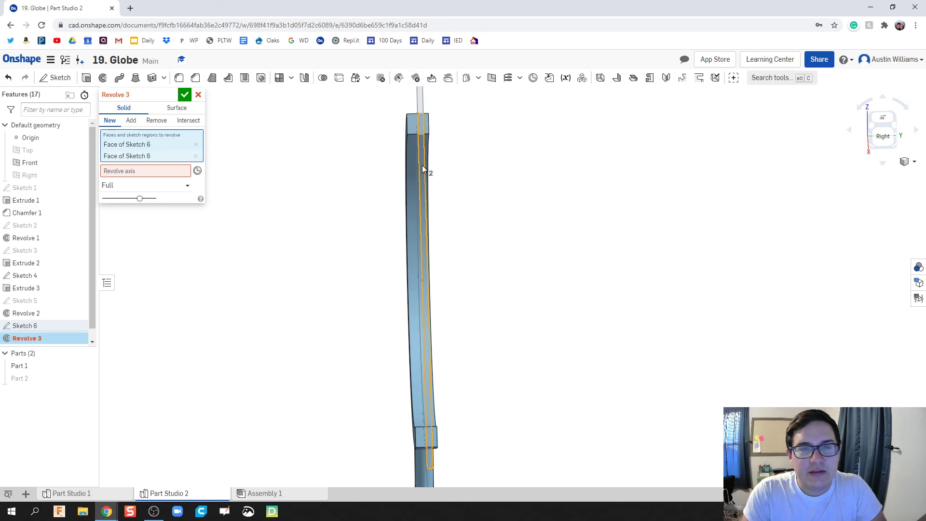
click(417, 153)
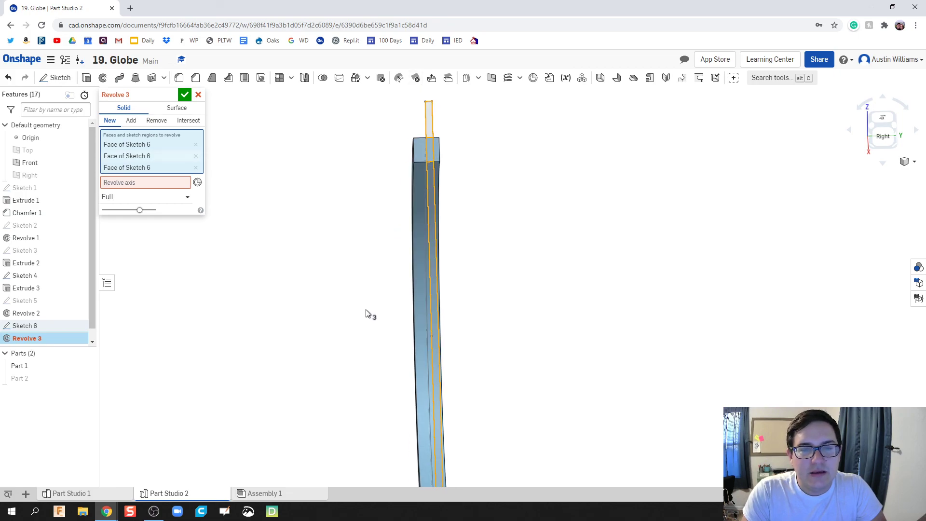
right_drag(407, 230, 424, 219)
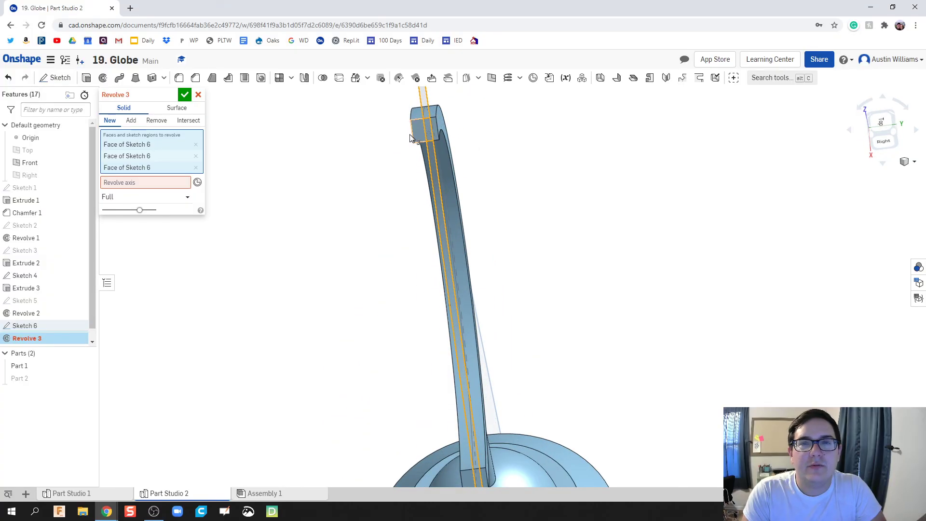
middle_drag(383, 207, 417, 156)
Revolve them about the rod's sketch edge as a New part, creating the axle rod Part 3
click(152, 183)
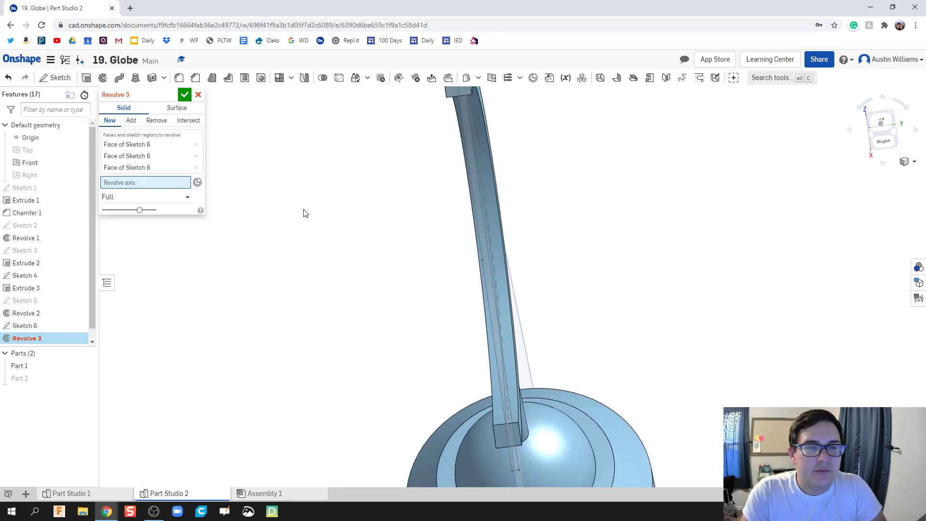
scroll(487, 238, down, 2)
scroll(453, 130, up, 3)
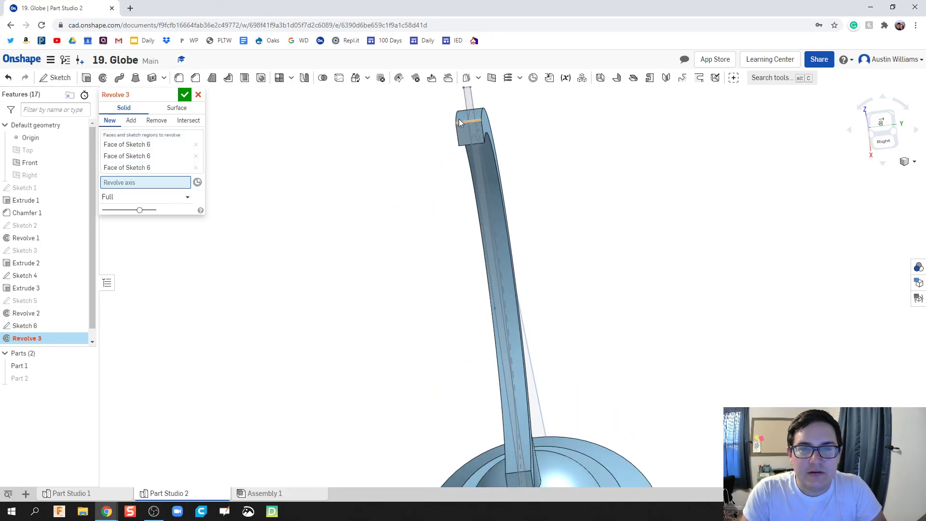
click(465, 97)
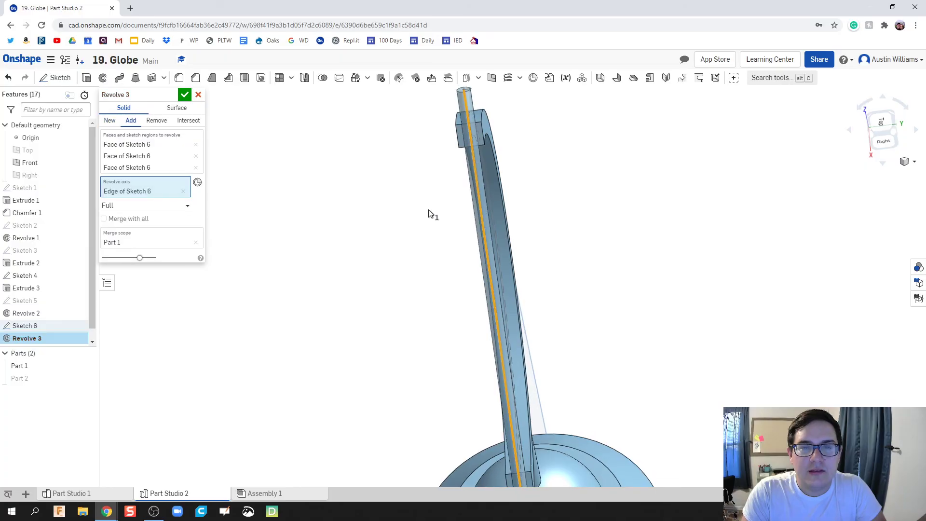
scroll(449, 204, down, 4)
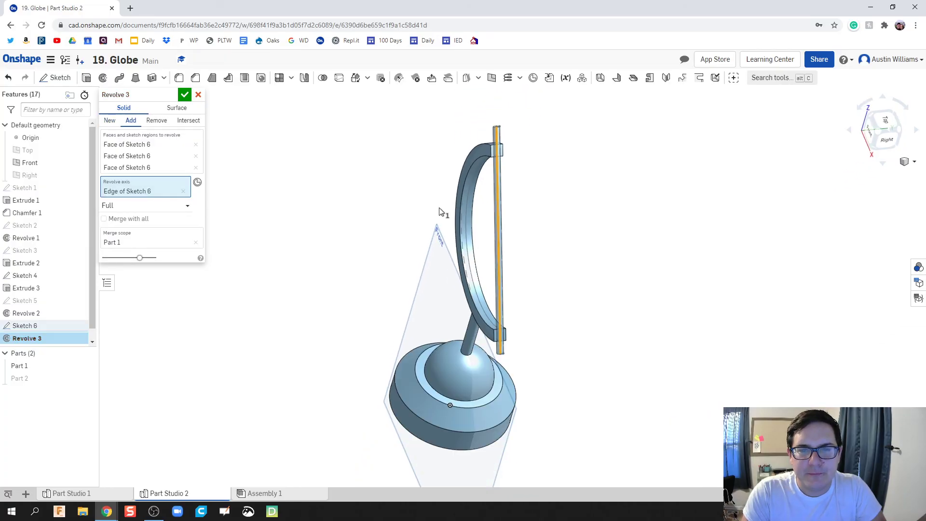
right_drag(442, 210, 480, 214)
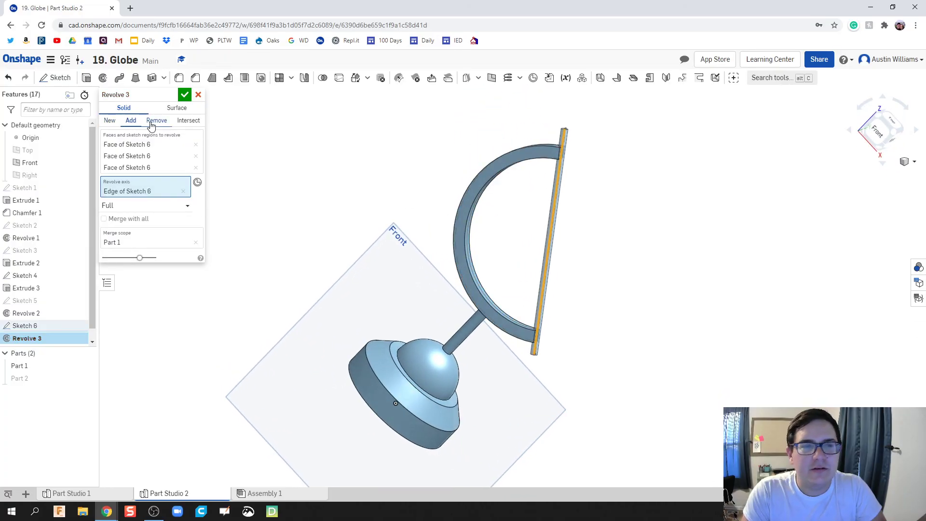
click(109, 121)
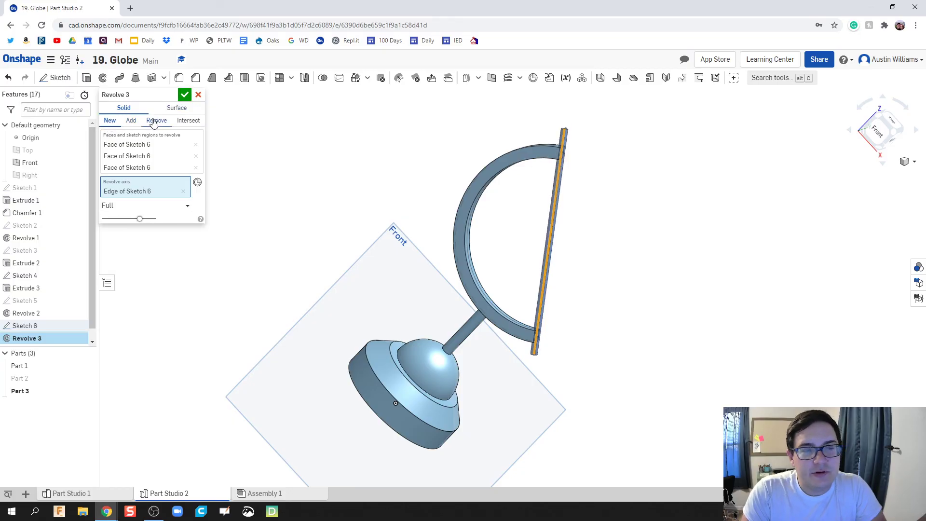
click(185, 95)
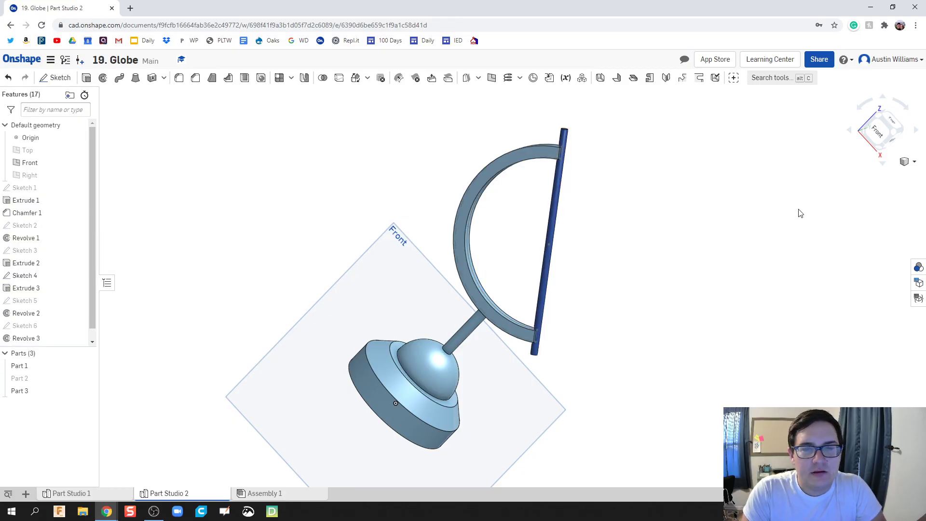
Switch to isometric view and unhide Part 2 to inspect the globe with its axle rod
click(897, 133)
click(87, 378)
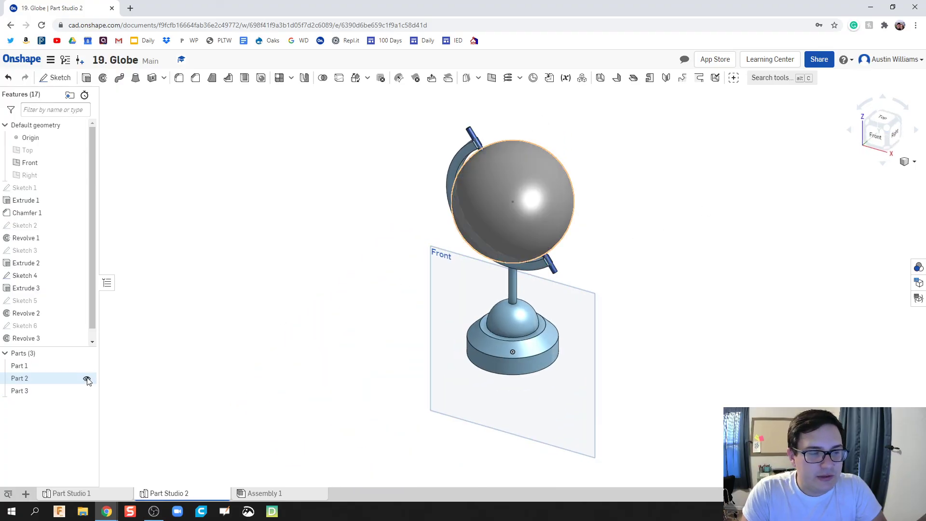
mouse_move(399, 238)
right_down()
mouse_move(411, 210)
mouse_move(399, 225)
right_up()
scroll(675, 272, up, 3)
scroll(644, 273, up, 2)
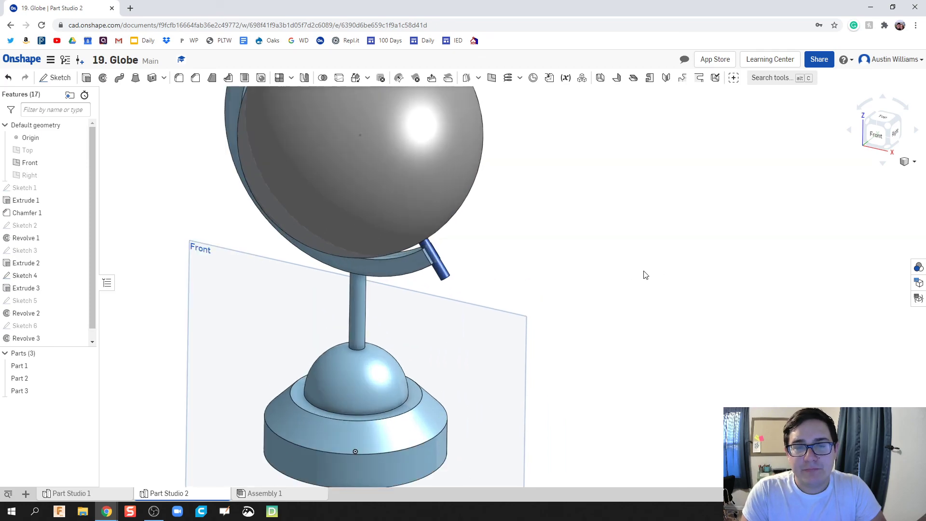
scroll(636, 309, down, 4)
scroll(600, 255, up, 2)
right_drag(584, 256, 590, 233)
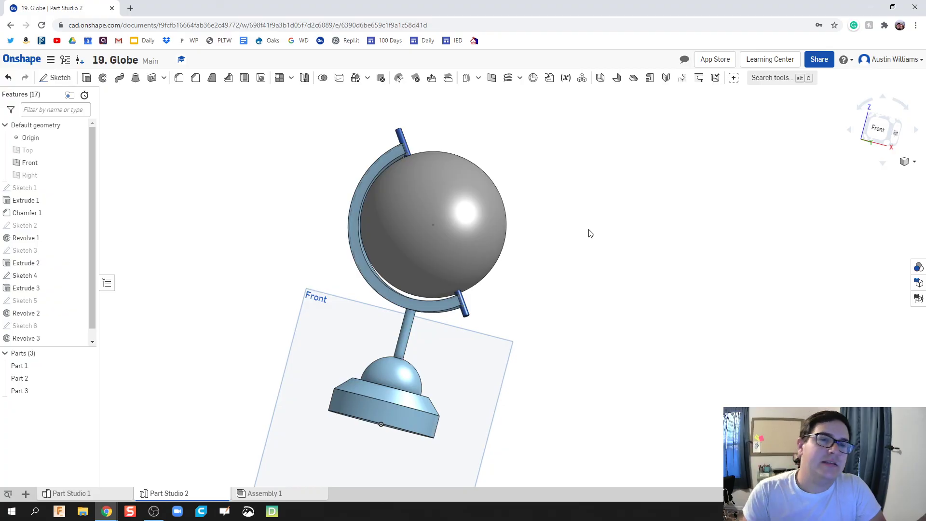